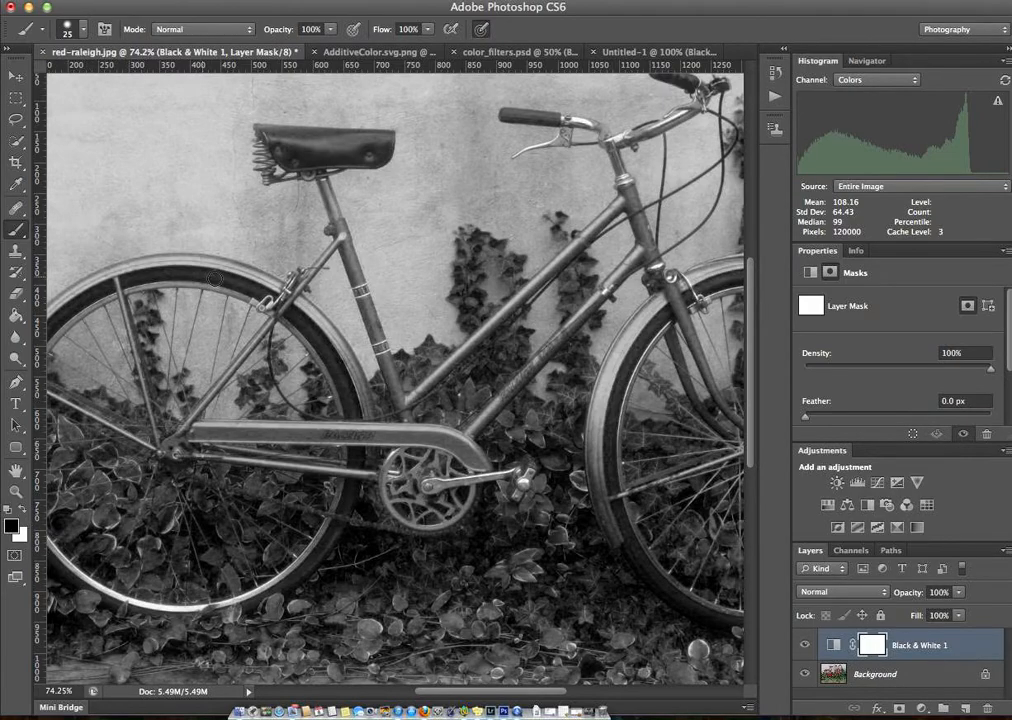
Paint black on the Black & White 1 mask over the rear fender's front half, seat stay, seat tube and chain guard
mouse_move(226, 270)
mouse_down()
mouse_move(174, 265)
mouse_move(249, 271)
mouse_move(287, 286)
mouse_move(241, 275)
mouse_move(313, 306)
mouse_move(327, 330)
mouse_move(300, 310)
mouse_move(341, 339)
mouse_move(371, 423)
mouse_move(343, 350)
mouse_up()
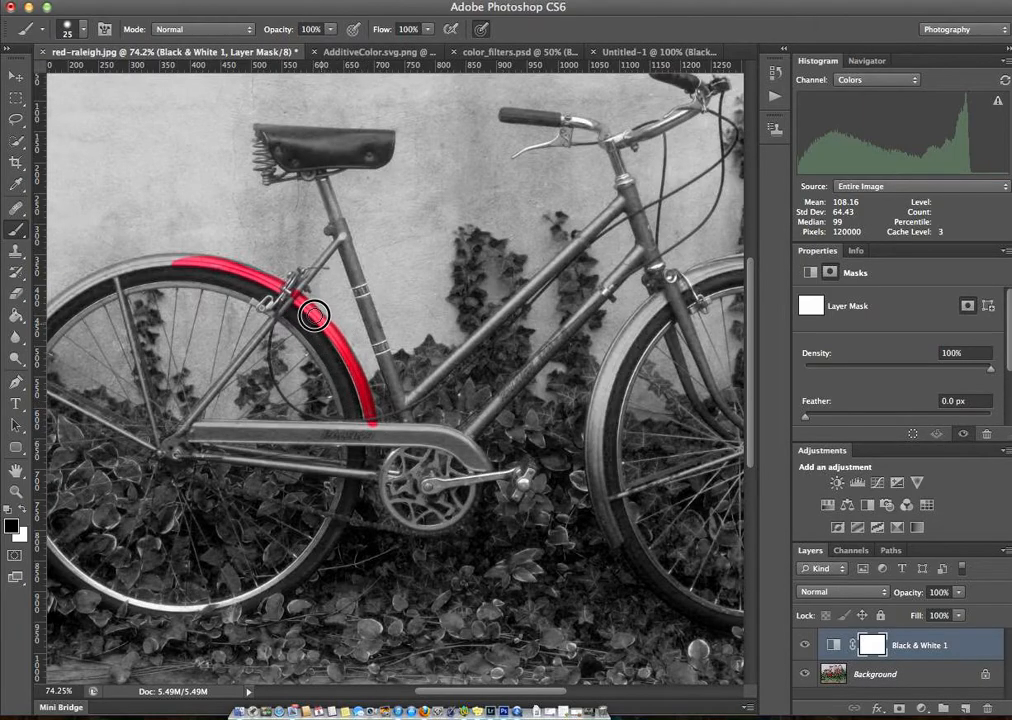
mouse_move(294, 296)
mouse_down()
mouse_move(184, 436)
mouse_move(205, 386)
mouse_move(218, 372)
mouse_move(203, 402)
mouse_move(255, 339)
mouse_move(195, 422)
mouse_up()
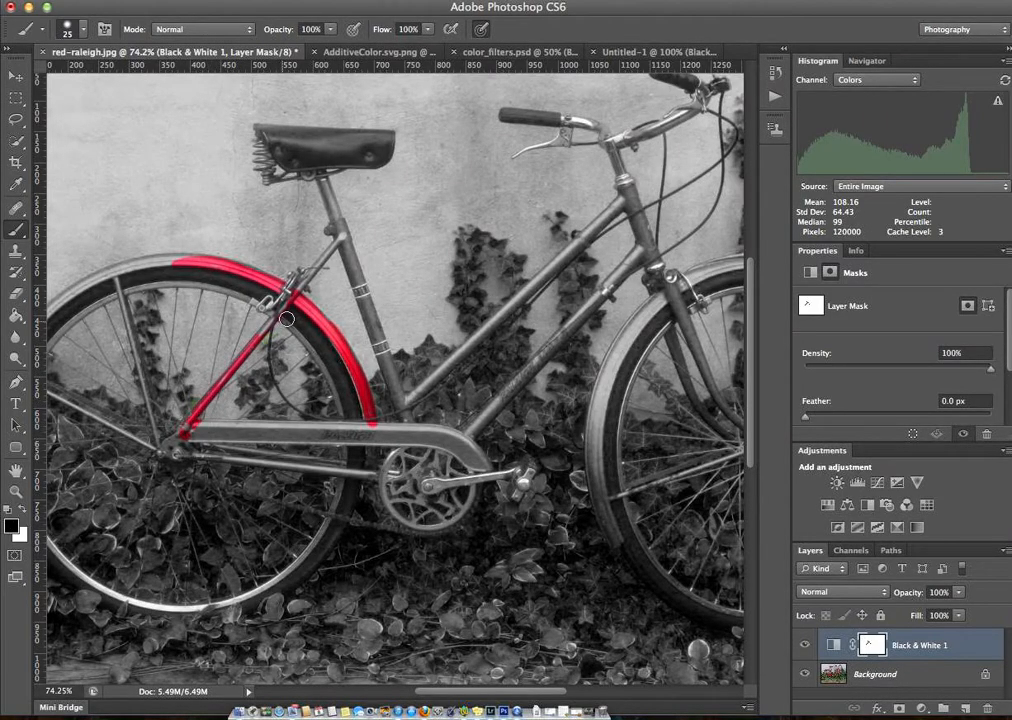
mouse_move(258, 341)
mouse_down()
mouse_move(300, 271)
mouse_move(341, 238)
mouse_move(328, 259)
mouse_move(287, 311)
mouse_move(339, 223)
mouse_move(404, 401)
mouse_move(332, 242)
mouse_move(350, 264)
mouse_move(339, 237)
mouse_move(382, 331)
mouse_move(418, 438)
mouse_move(369, 420)
mouse_up()
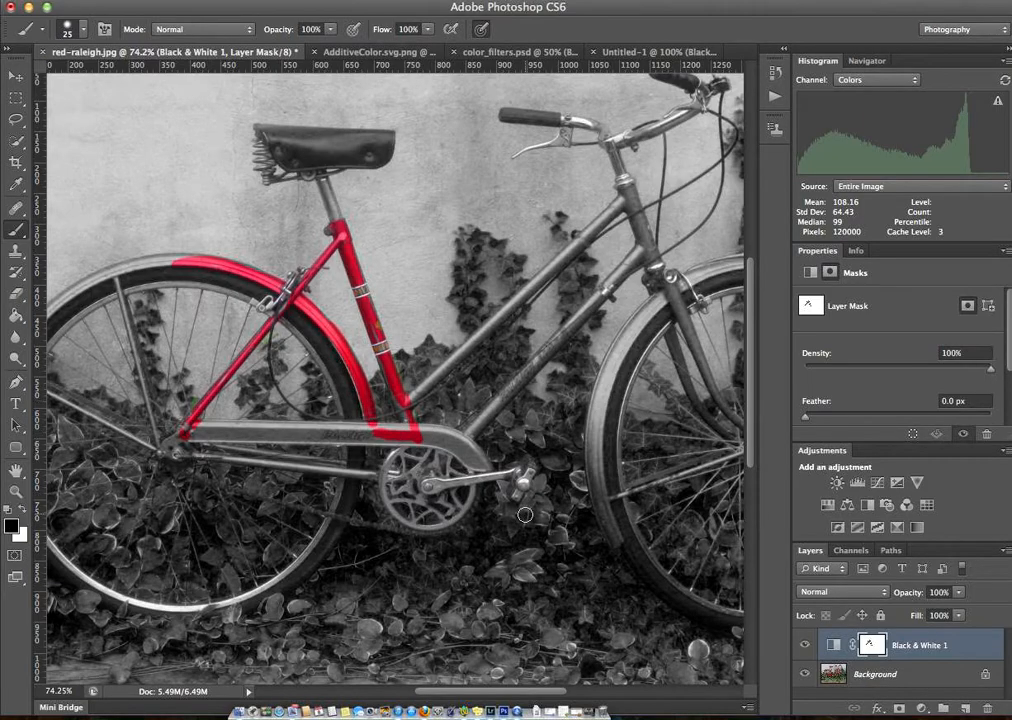
mouse_move(204, 437)
mouse_down()
mouse_move(459, 443)
mouse_move(397, 426)
mouse_move(193, 429)
mouse_move(375, 431)
mouse_move(342, 426)
mouse_move(454, 441)
mouse_move(425, 429)
mouse_move(416, 431)
mouse_move(466, 446)
mouse_move(478, 471)
mouse_move(449, 440)
mouse_move(478, 474)
mouse_move(489, 472)
mouse_move(464, 435)
mouse_move(429, 424)
mouse_move(463, 451)
mouse_up()
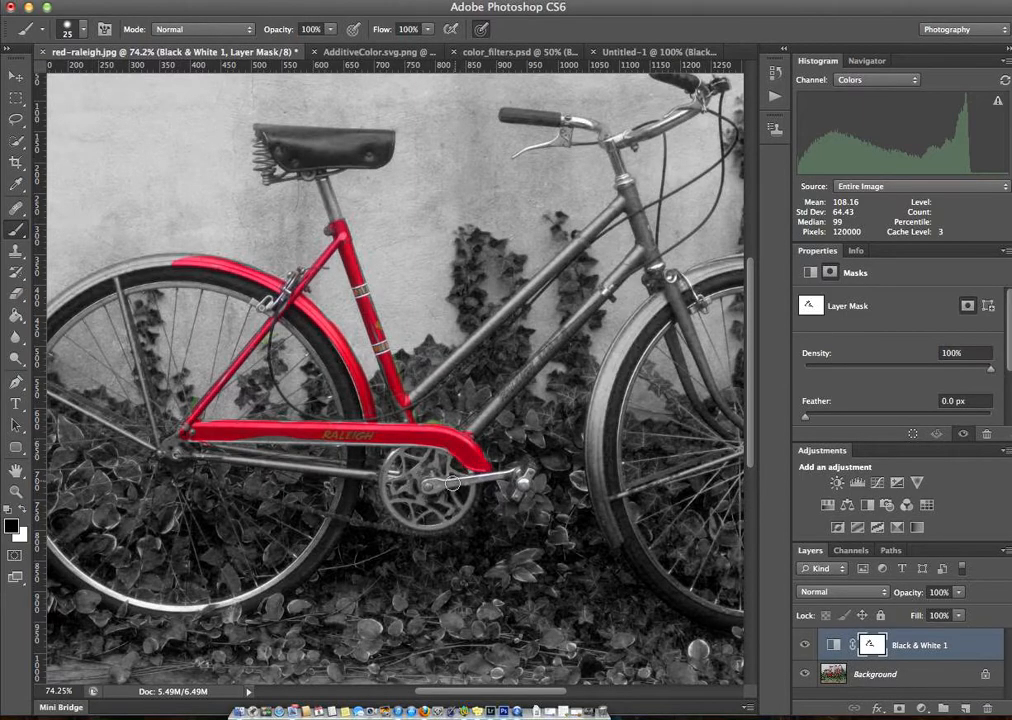
Paint black on the mask over the down tube, head tube and both front fork blades to reveal their red
mouse_move(474, 430)
mouse_down()
mouse_move(572, 346)
mouse_move(623, 282)
mouse_move(626, 260)
mouse_move(583, 291)
mouse_move(630, 273)
mouse_move(618, 268)
mouse_move(569, 303)
mouse_move(583, 296)
mouse_up()
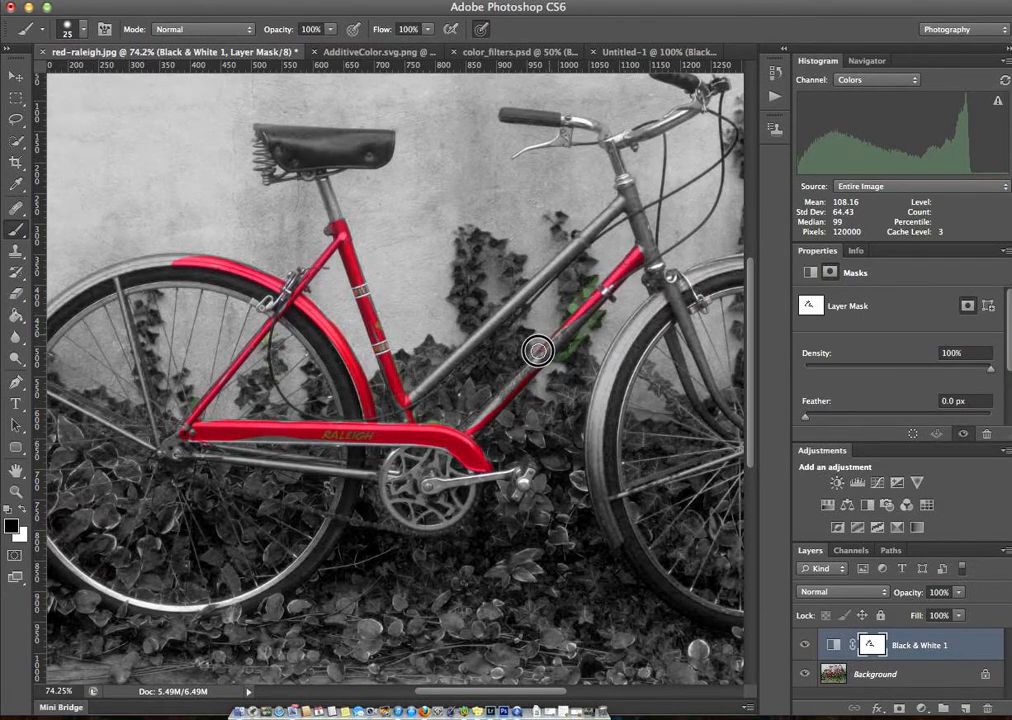
mouse_move(497, 395)
mouse_down()
mouse_move(466, 433)
mouse_move(505, 405)
mouse_move(526, 379)
mouse_move(483, 410)
mouse_move(562, 328)
mouse_move(528, 365)
mouse_move(595, 298)
mouse_move(626, 283)
mouse_move(643, 253)
mouse_move(629, 187)
mouse_move(683, 340)
mouse_move(712, 388)
mouse_move(689, 305)
mouse_move(711, 393)
mouse_move(744, 425)
mouse_up()
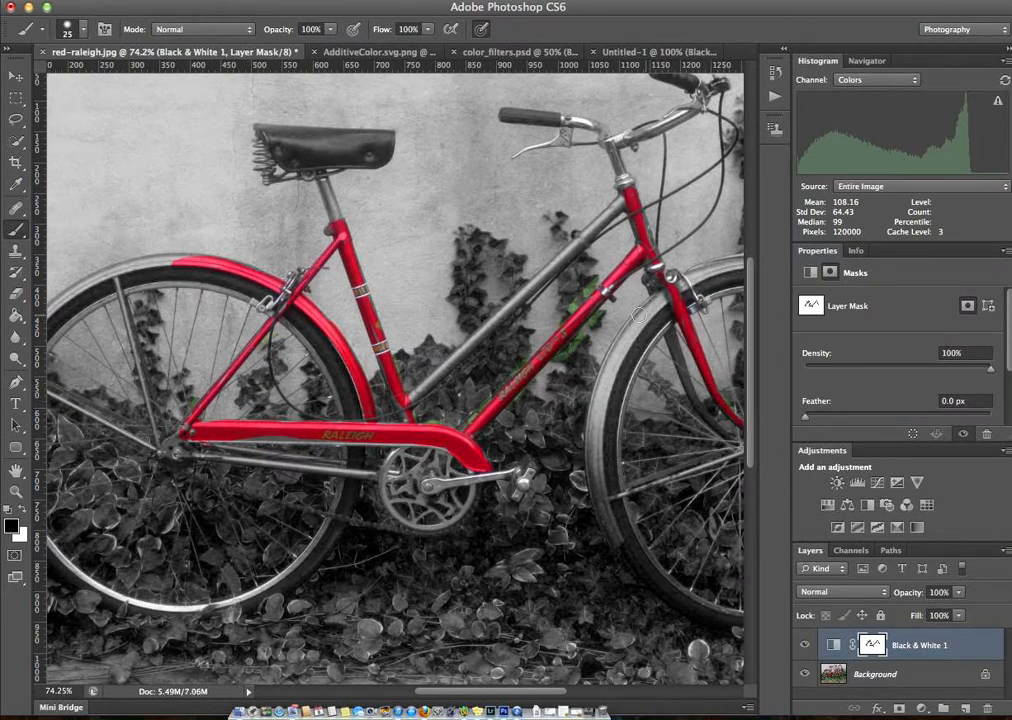
mouse_move(670, 335)
mouse_down()
mouse_move(691, 402)
mouse_move(716, 428)
mouse_up()
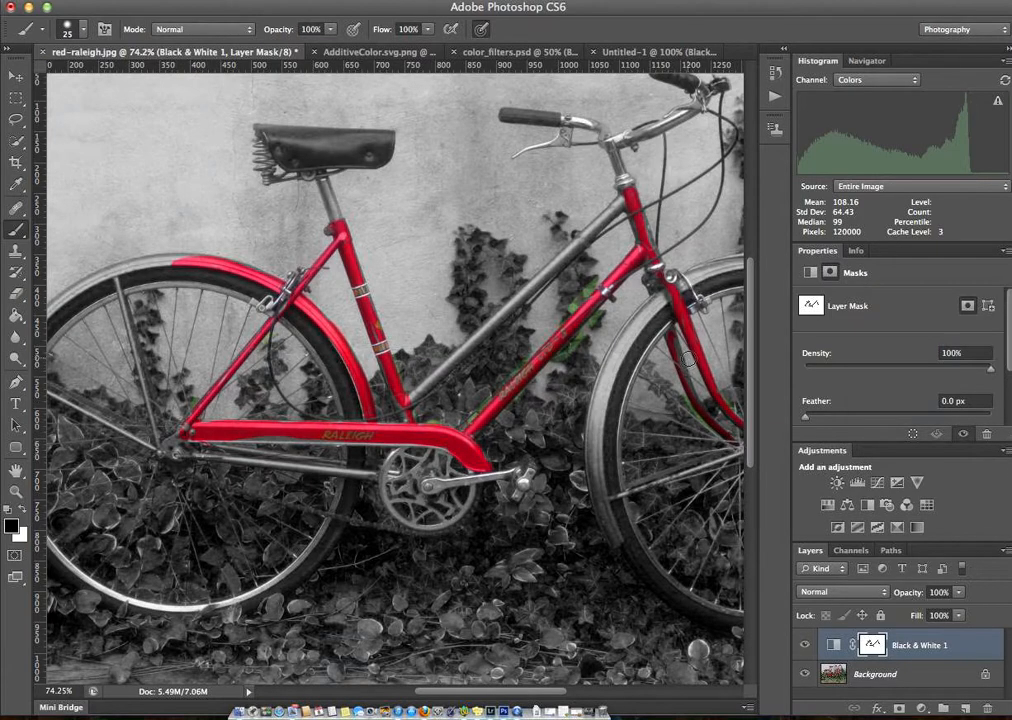
mouse_move(674, 354)
mouse_down()
mouse_move(698, 408)
mouse_move(690, 370)
mouse_up()
Reveal the red of the front fender and the frame's top tube by painting the mask black
mouse_move(613, 538)
mouse_down()
mouse_move(600, 470)
mouse_move(610, 398)
mouse_move(597, 415)
mouse_move(593, 472)
mouse_move(617, 547)
mouse_move(604, 455)
mouse_move(597, 489)
mouse_move(591, 451)
mouse_move(605, 395)
mouse_move(587, 411)
mouse_move(580, 441)
mouse_move(632, 327)
mouse_move(670, 293)
mouse_move(624, 341)
mouse_move(597, 397)
mouse_move(648, 322)
mouse_up()
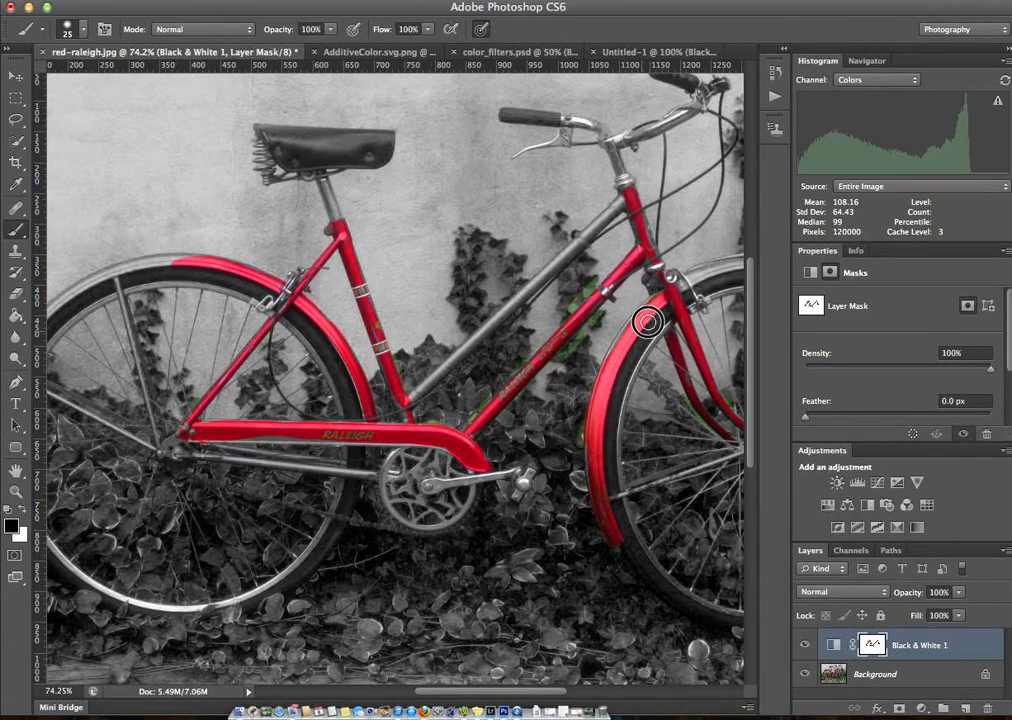
mouse_move(582, 458)
mouse_down()
mouse_move(583, 486)
mouse_move(619, 368)
mouse_move(610, 367)
mouse_move(632, 323)
mouse_move(613, 346)
mouse_move(617, 336)
mouse_move(653, 293)
mouse_move(667, 298)
mouse_up()
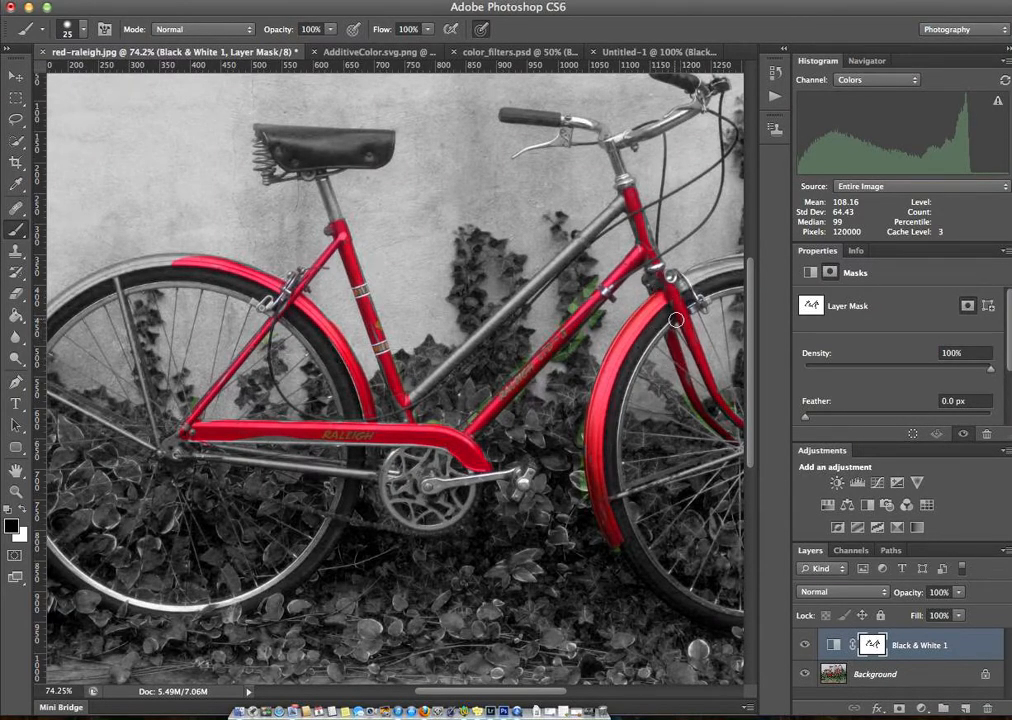
mouse_move(703, 316)
mouse_down()
mouse_move(674, 335)
mouse_move(609, 347)
mouse_move(537, 340)
mouse_move(533, 300)
mouse_move(483, 312)
mouse_move(553, 287)
mouse_move(481, 319)
mouse_move(495, 300)
mouse_move(559, 278)
mouse_move(502, 290)
mouse_move(484, 299)
mouse_move(548, 289)
mouse_up()
mouse_move(216, 422)
mouse_down()
mouse_move(428, 218)
mouse_move(212, 427)
mouse_move(266, 376)
mouse_up()
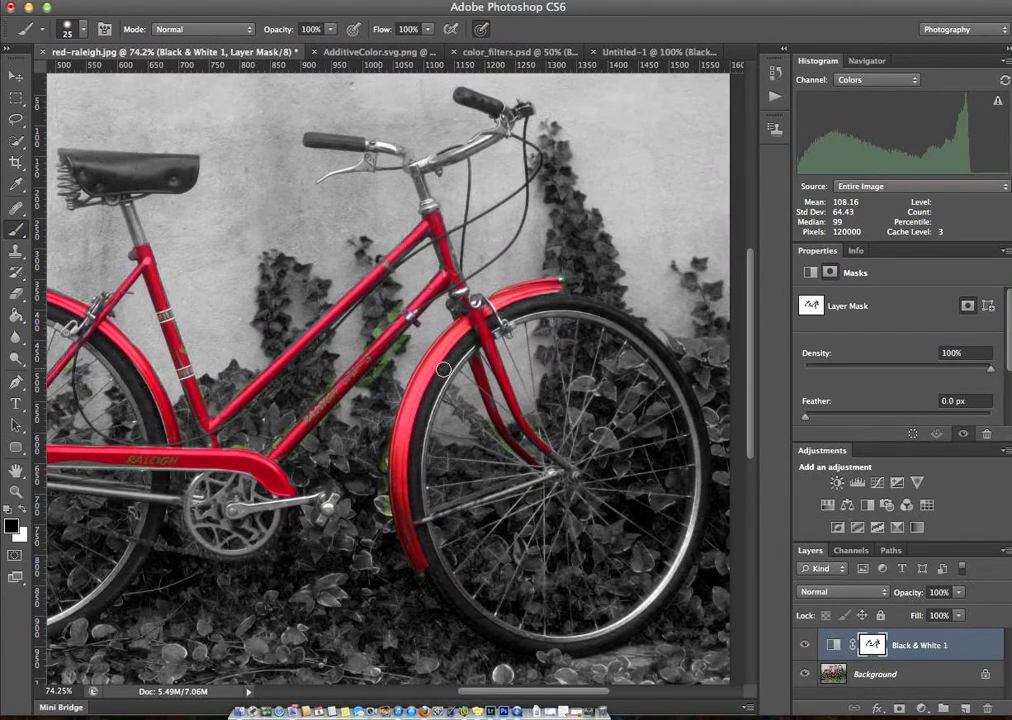
Compare the image with the Black & White 1 layer hidden and shown, and paint the mask black over the front fender's stay
click(803, 645)
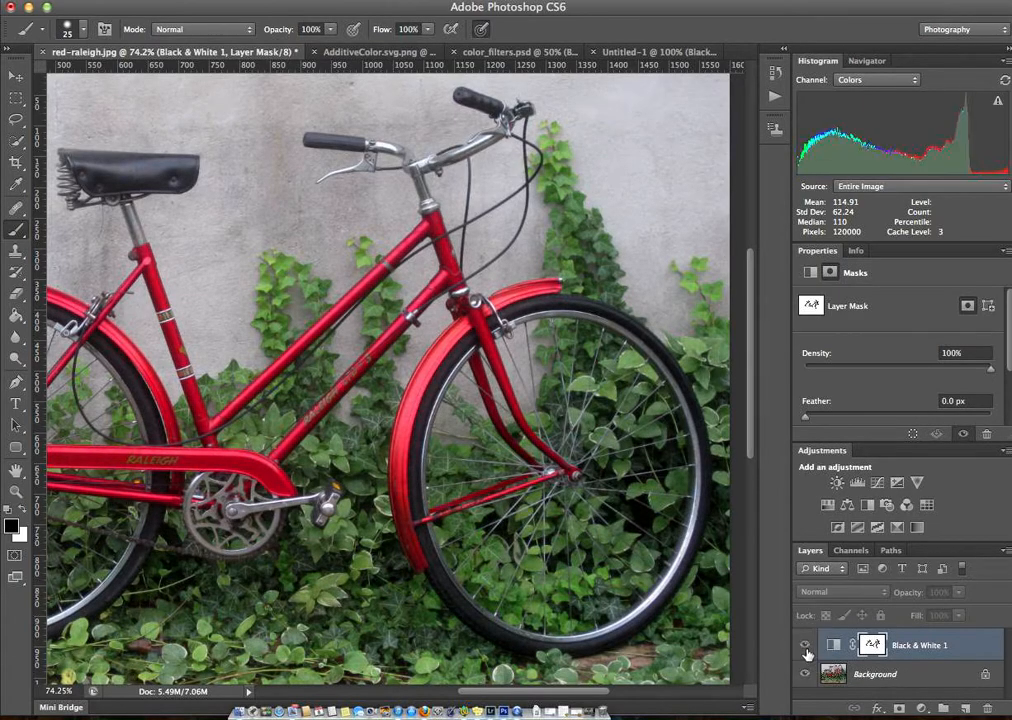
click(806, 648)
click(806, 650)
click(806, 648)
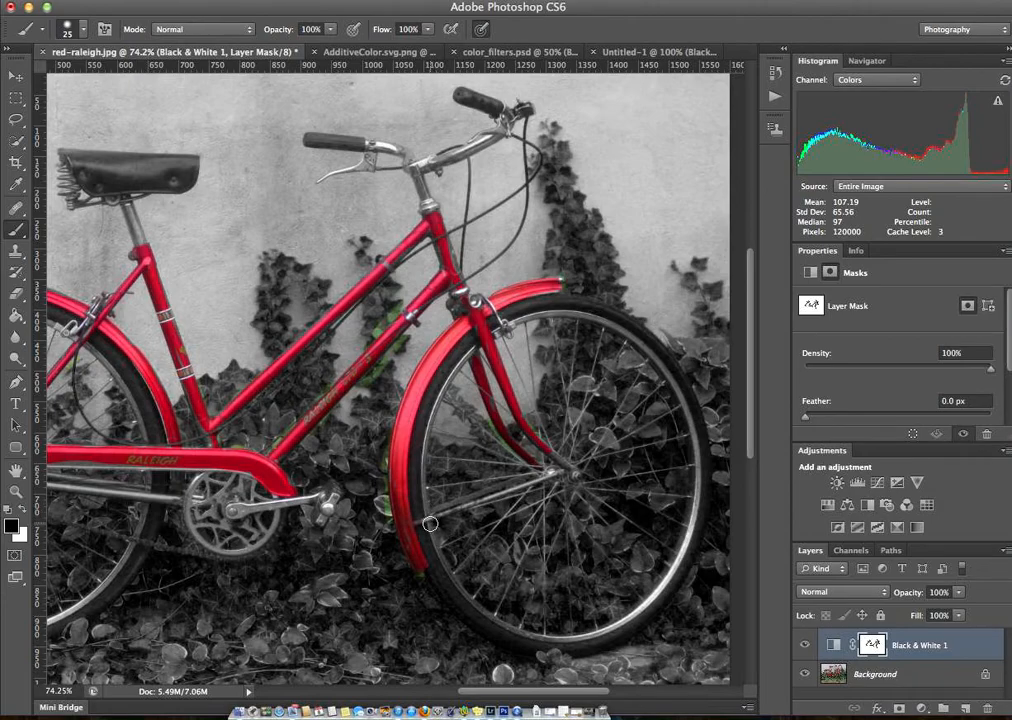
drag(417, 517, 572, 470)
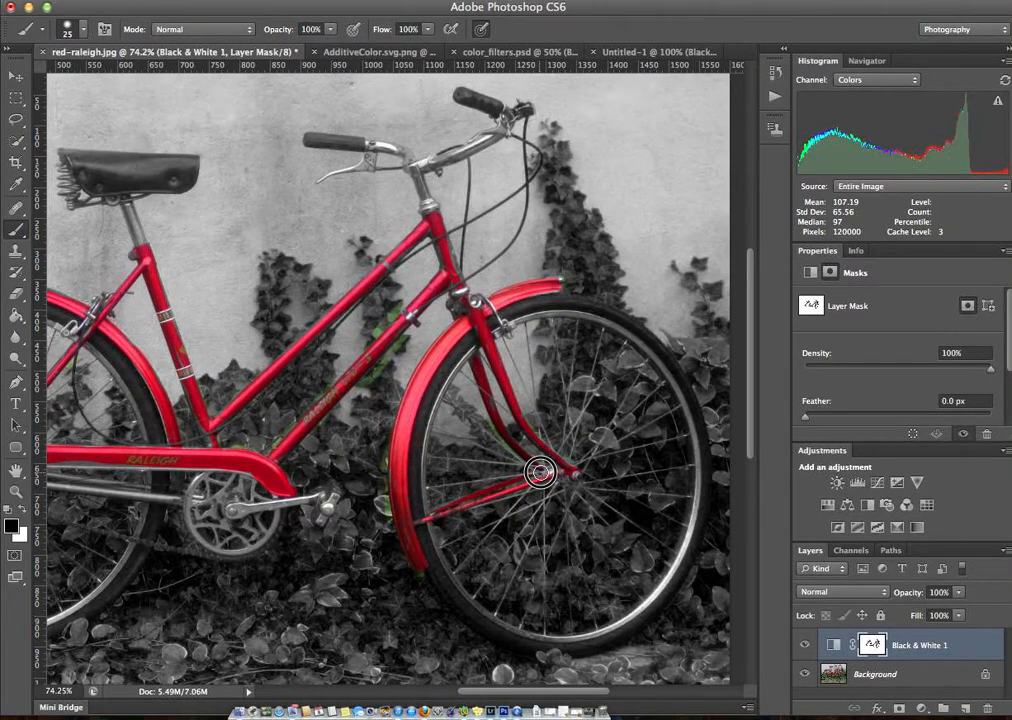
Paint the mask black over the chain stays and the remaining red part of the rear fender
drag(278, 373, 549, 380)
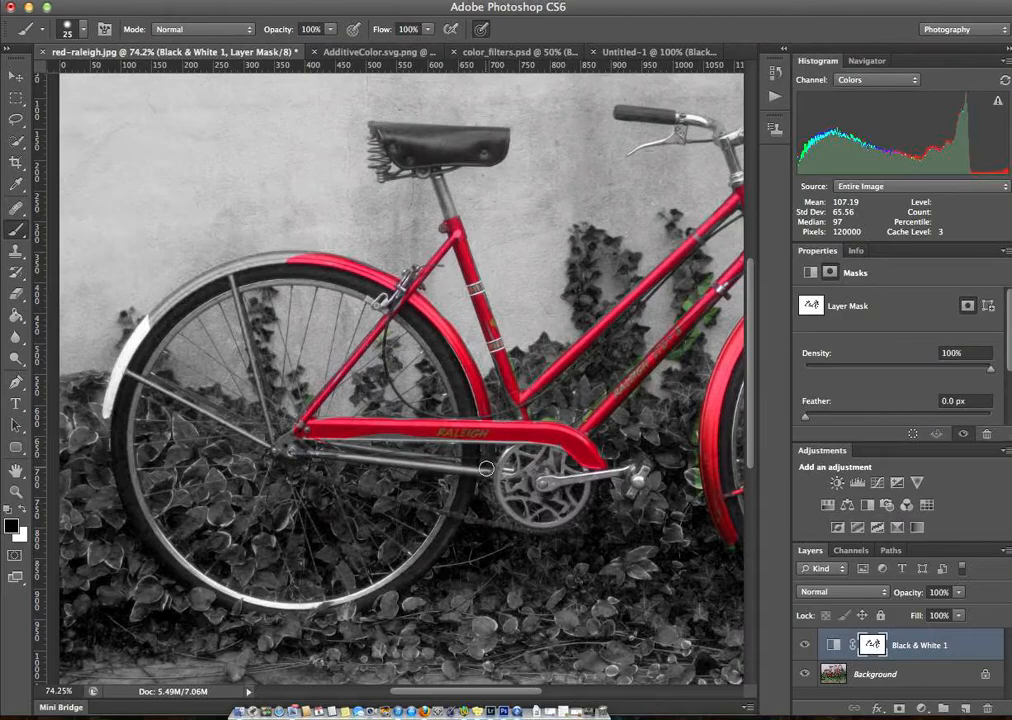
mouse_move(494, 474)
mouse_down()
mouse_move(294, 451)
mouse_move(411, 458)
mouse_move(493, 477)
mouse_move(320, 441)
mouse_up()
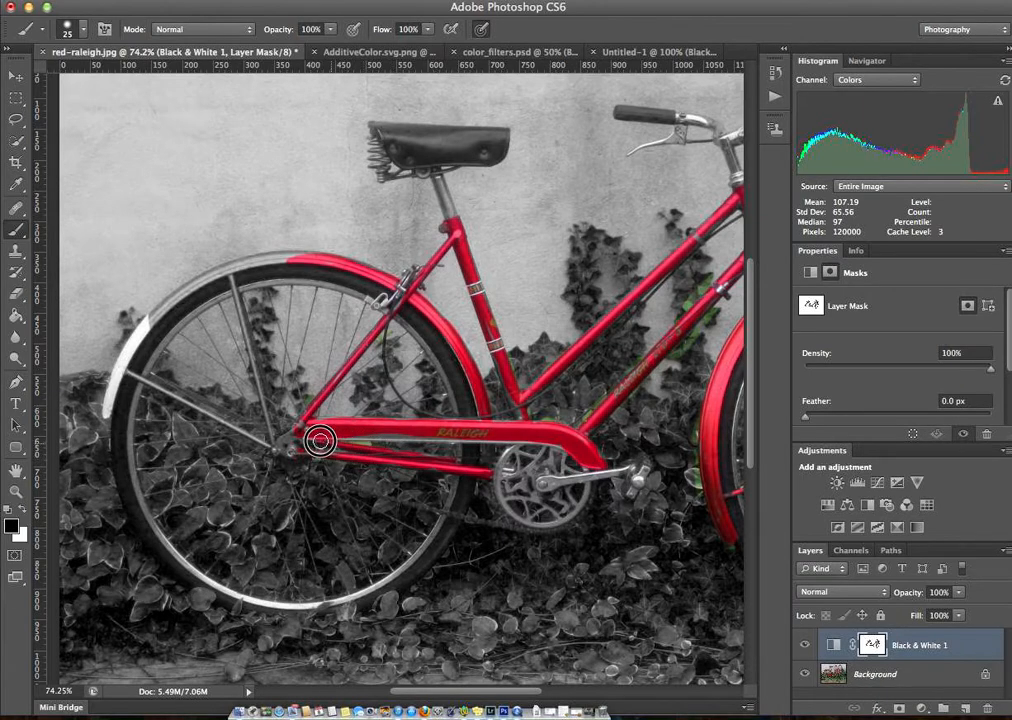
mouse_move(270, 257)
mouse_down()
mouse_move(192, 290)
mouse_move(122, 365)
mouse_move(179, 288)
mouse_move(161, 311)
mouse_move(222, 267)
mouse_move(300, 256)
mouse_move(258, 265)
mouse_up()
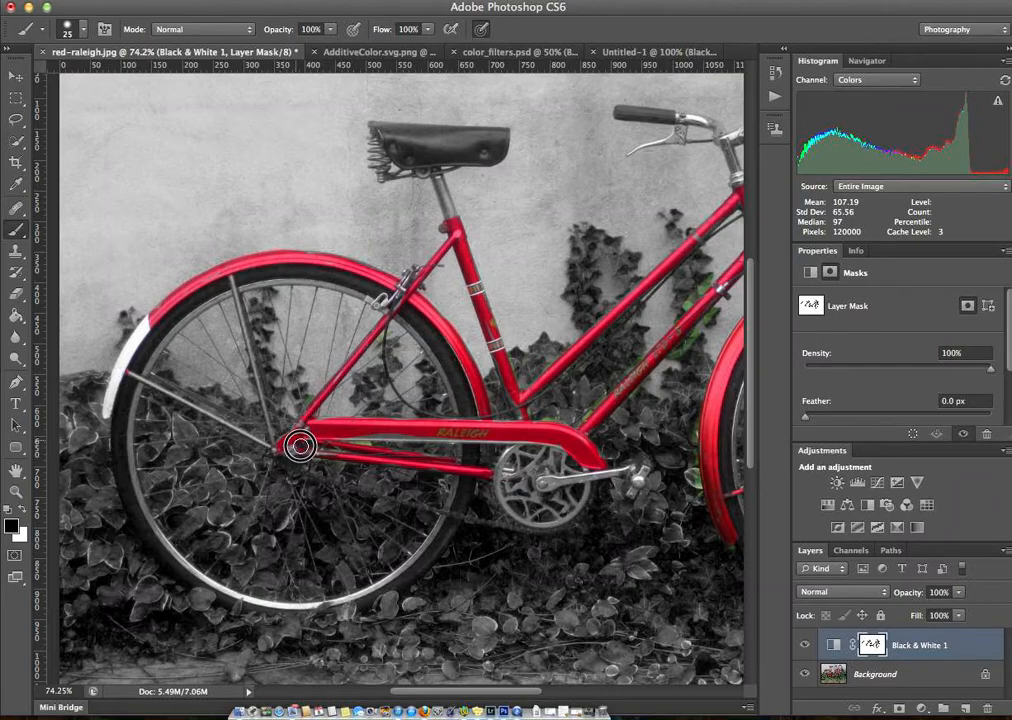
Paint the mask black along the rear fender's upright and lower struts from the wheel hub outwards
mouse_move(287, 447)
mouse_down()
mouse_move(271, 429)
mouse_move(231, 281)
mouse_up()
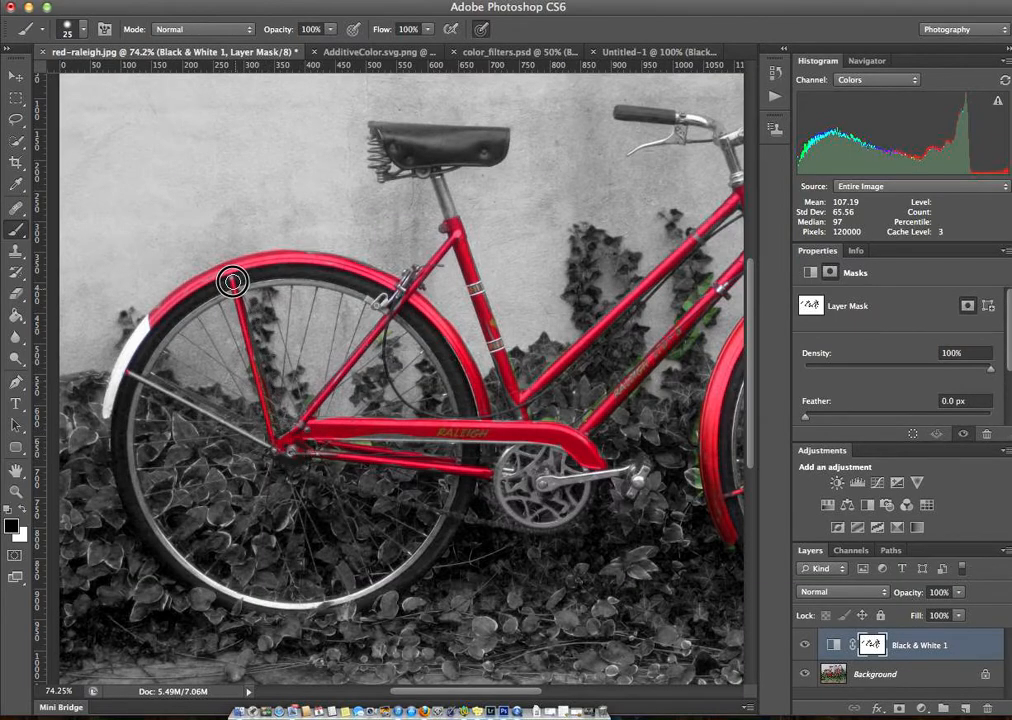
drag(285, 438, 246, 304)
mouse_move(275, 447)
mouse_down()
mouse_move(130, 371)
mouse_move(181, 384)
mouse_move(277, 441)
mouse_up()
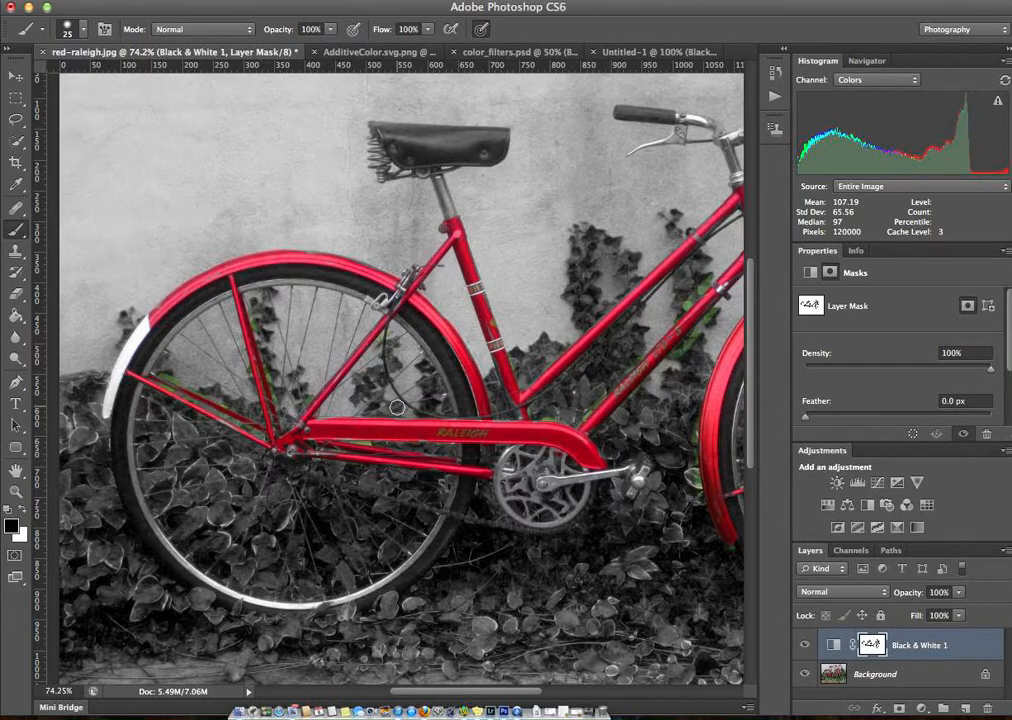
Paint white on the mask over the green leaves around the rear fender's upright and lower struts
scroll(346, 433, down, 1)
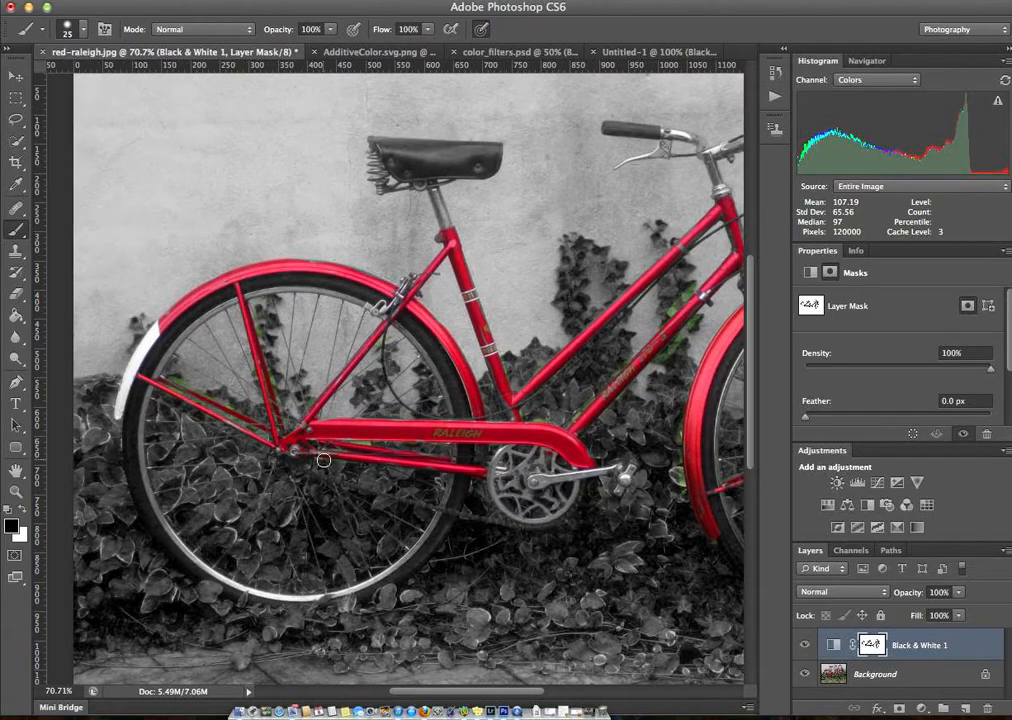
scroll(323, 461, down, 4)
scroll(165, 336, up, 8)
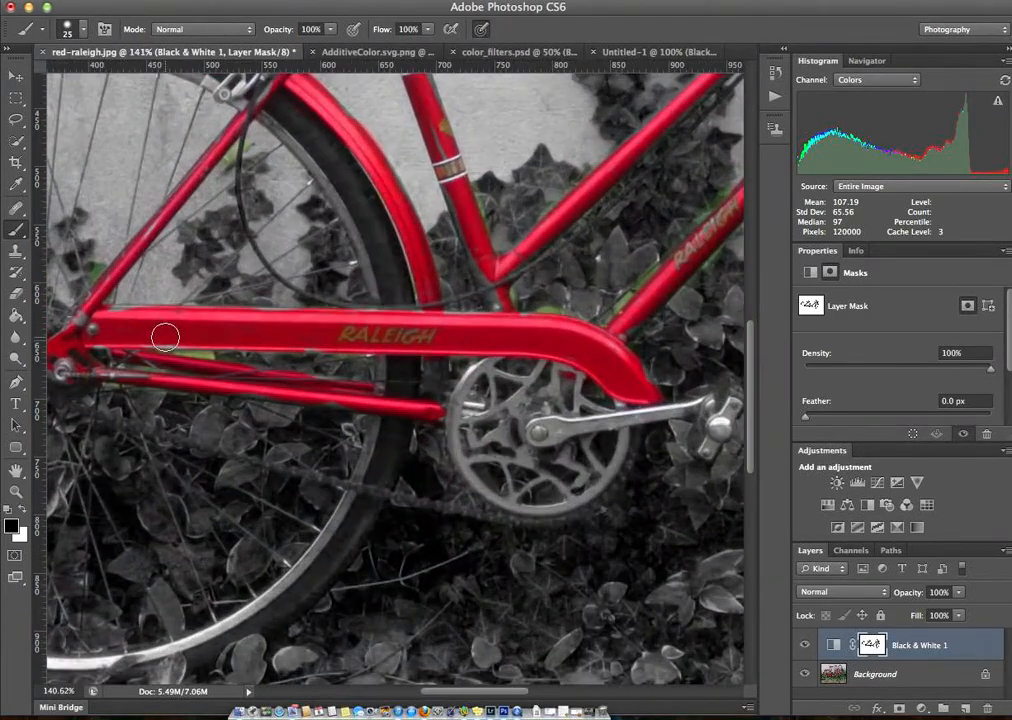
scroll(165, 336, up, 2)
drag(273, 371, 546, 521)
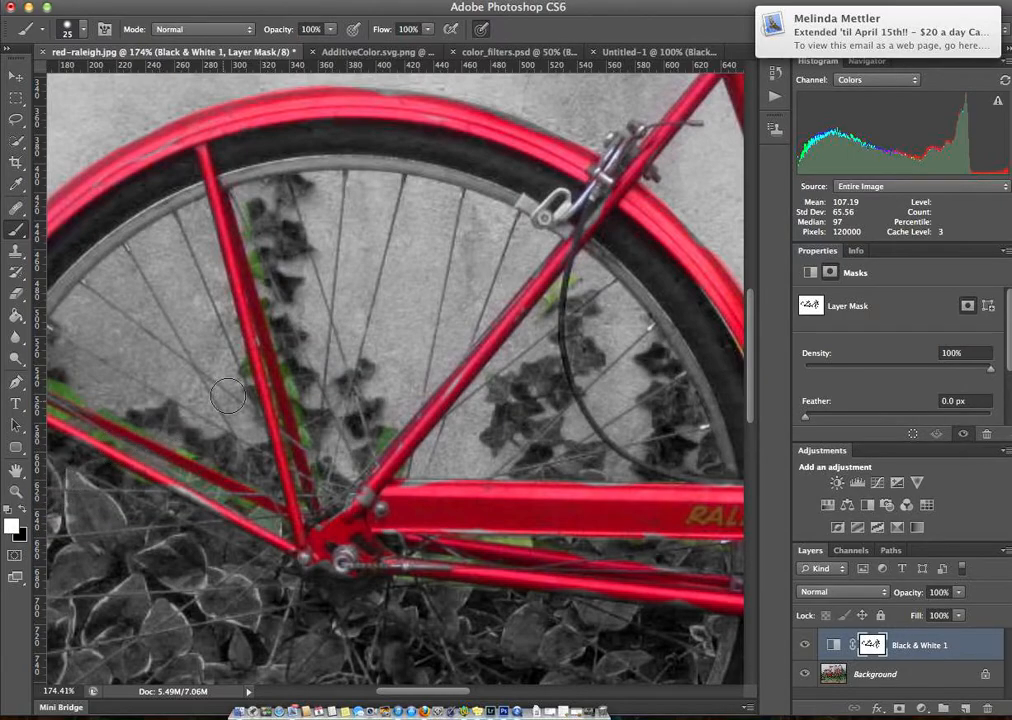
key(bracketright)
key(bracketright)
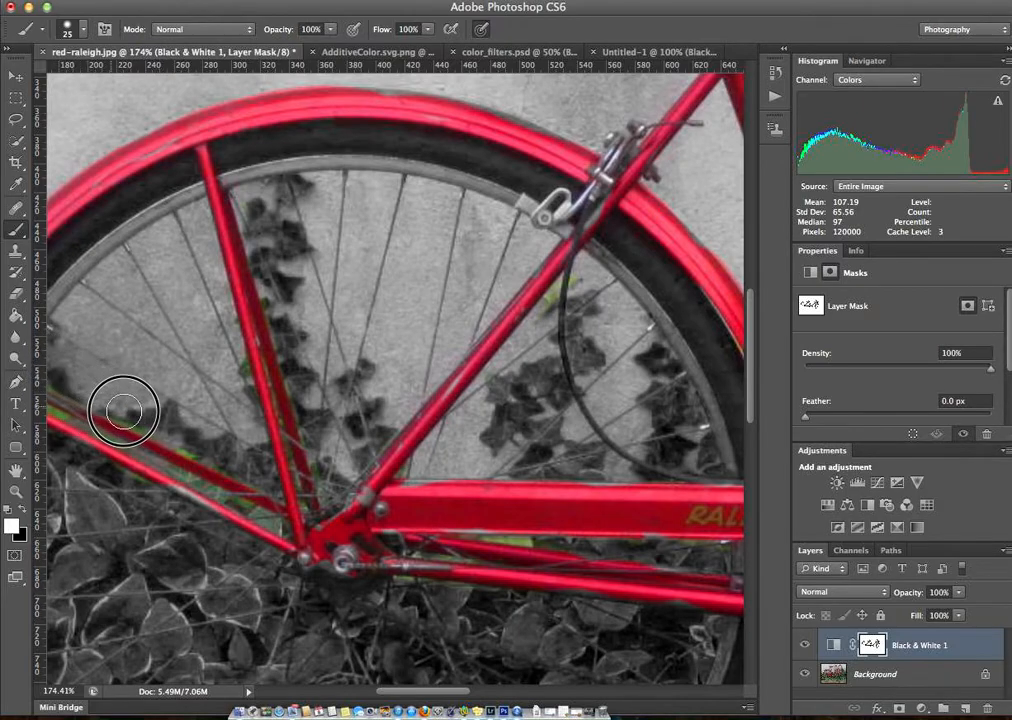
mouse_move(170, 430)
mouse_down()
mouse_move(203, 443)
mouse_move(214, 479)
mouse_up()
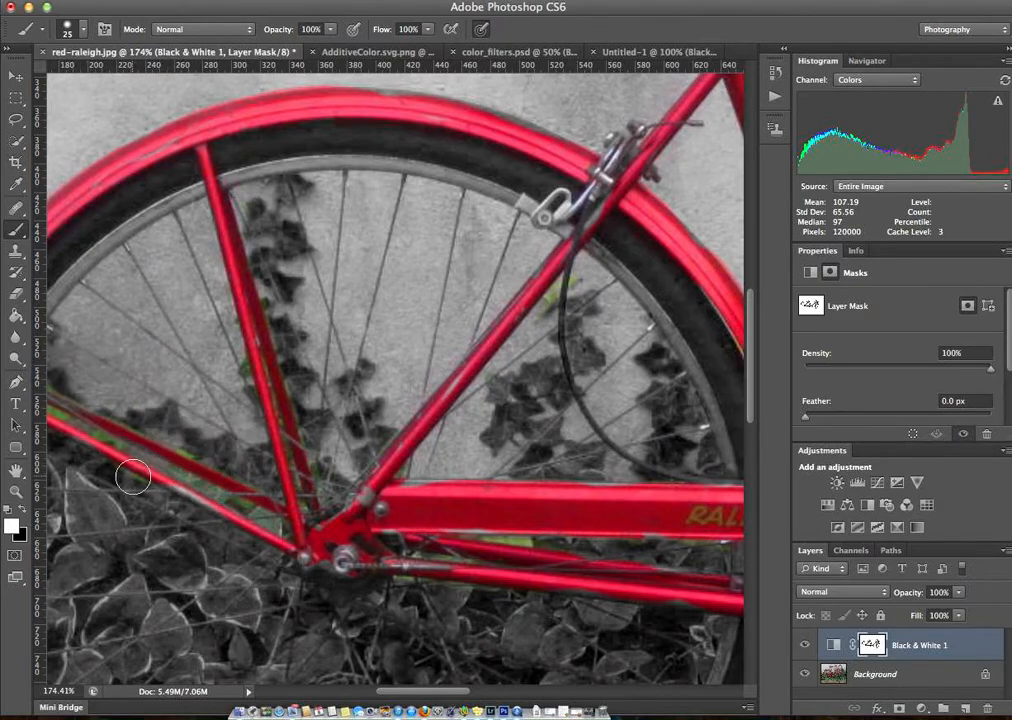
Paint white on the mask over the leaf spill near the outer end of the lower rear struts
scroll(200, 376, down, 5)
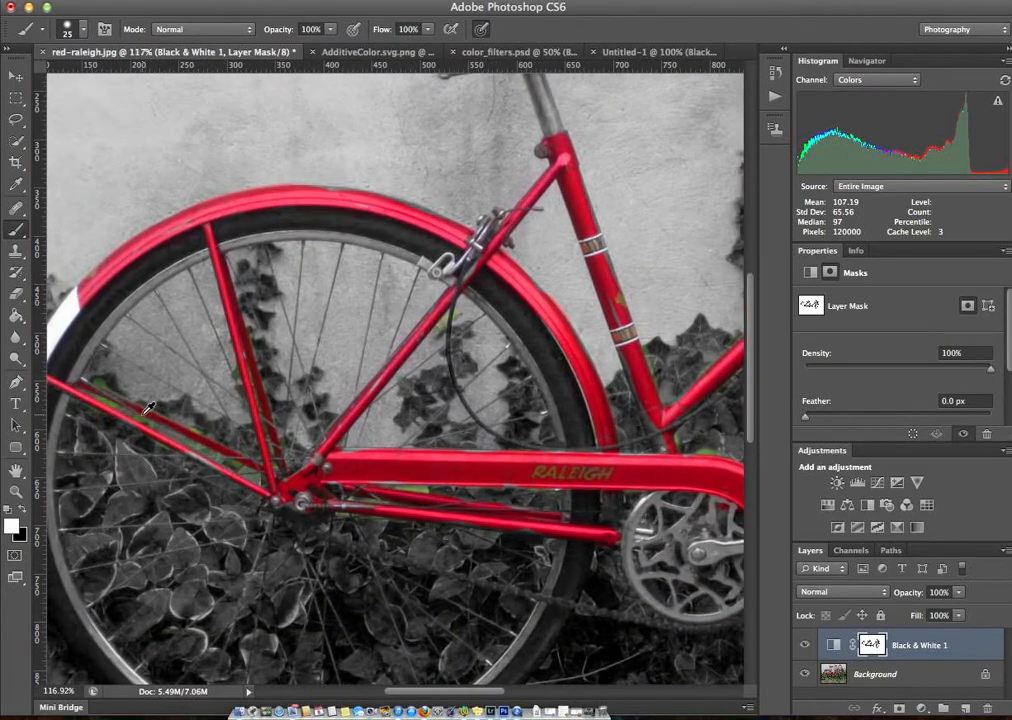
scroll(140, 402, up, 6)
alt+click(143, 416)
click(140, 418)
mouse_move(98, 400)
mouse_down()
mouse_move(65, 382)
mouse_move(125, 421)
mouse_move(161, 429)
mouse_move(52, 392)
mouse_up()
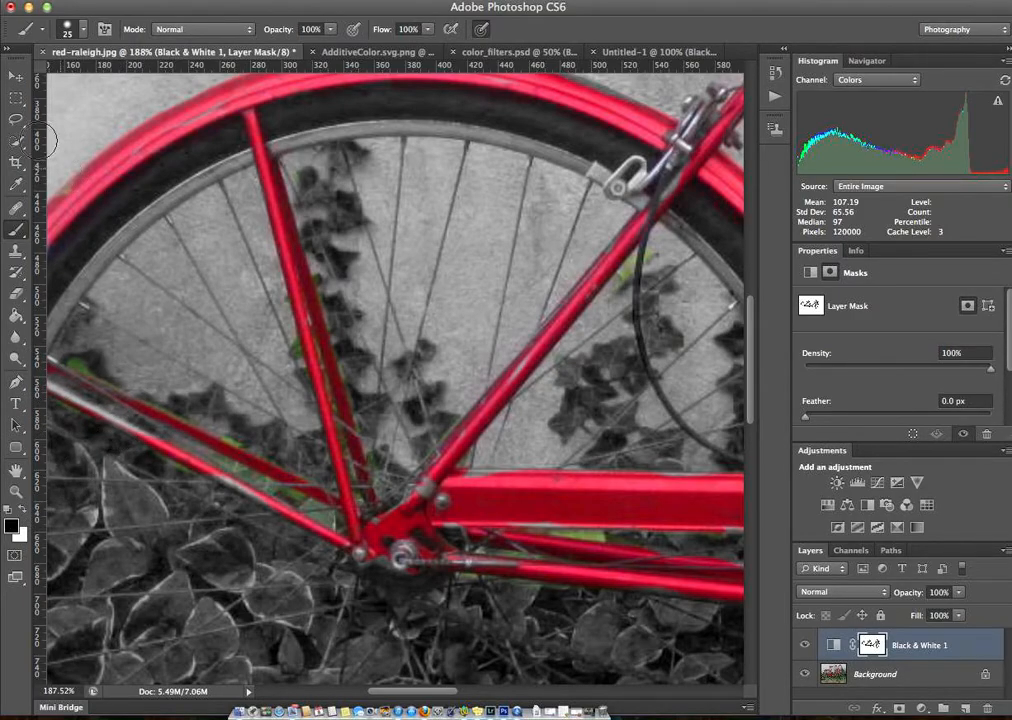
Set the brush size to 12 px and refine the mask's edges along the rear fender's lower struts
click(85, 31)
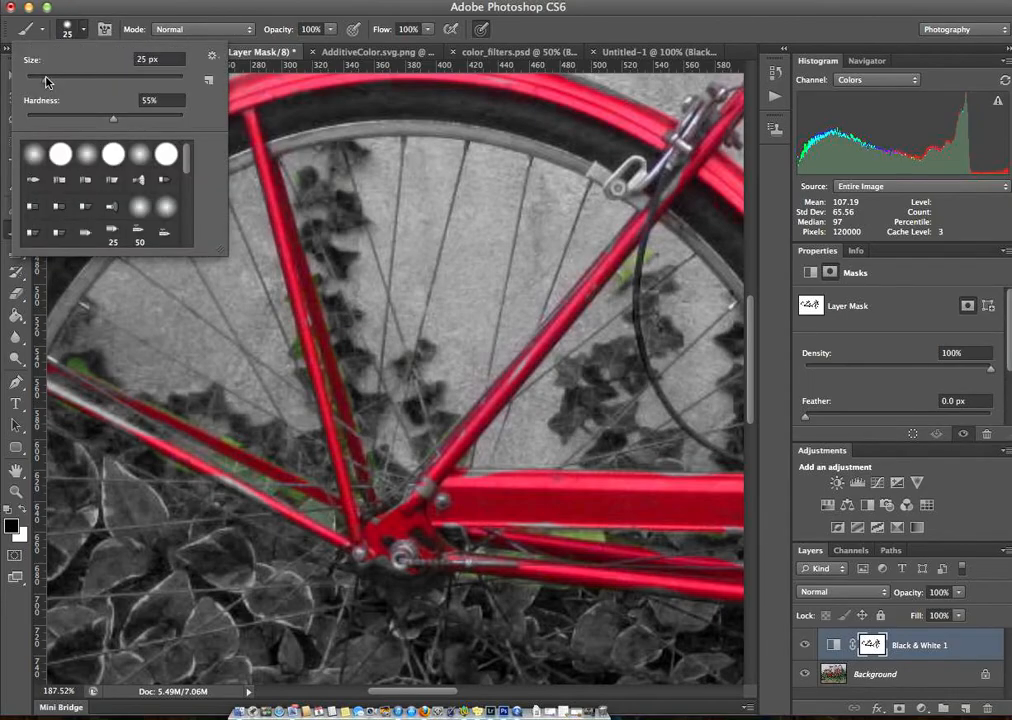
drag(37, 80, 42, 82)
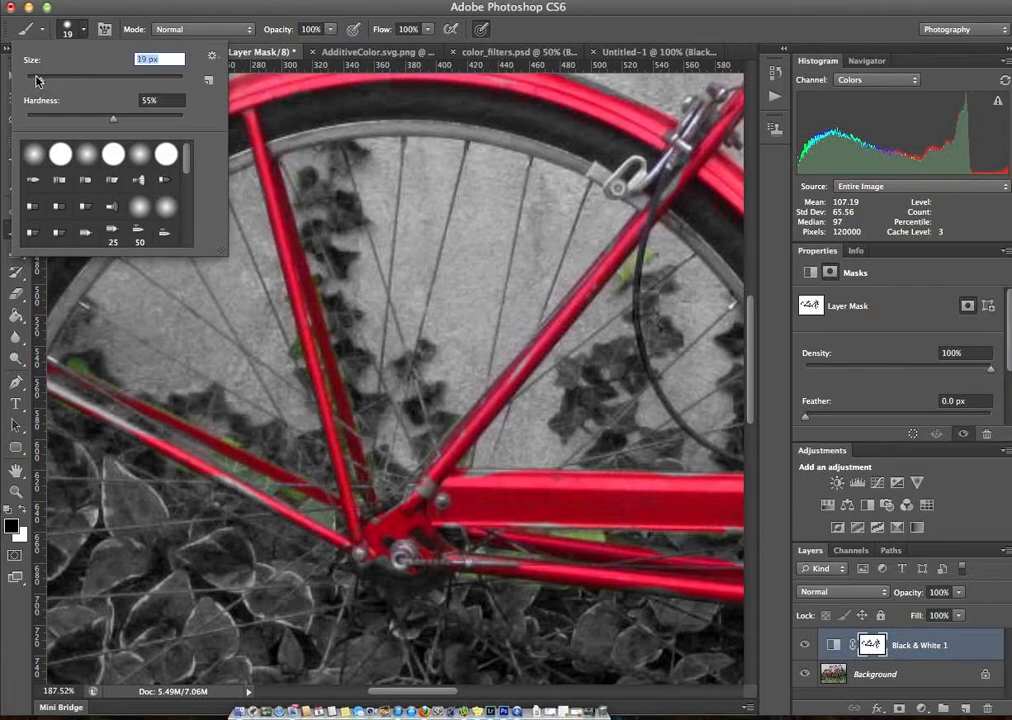
key(Return)
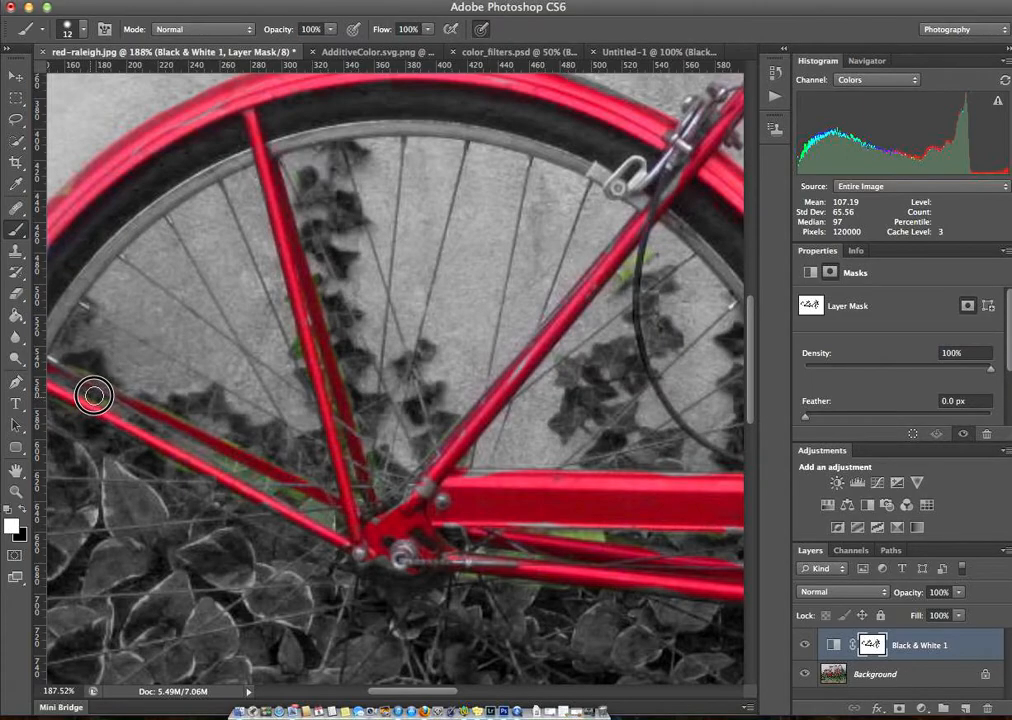
drag(294, 502, 283, 500)
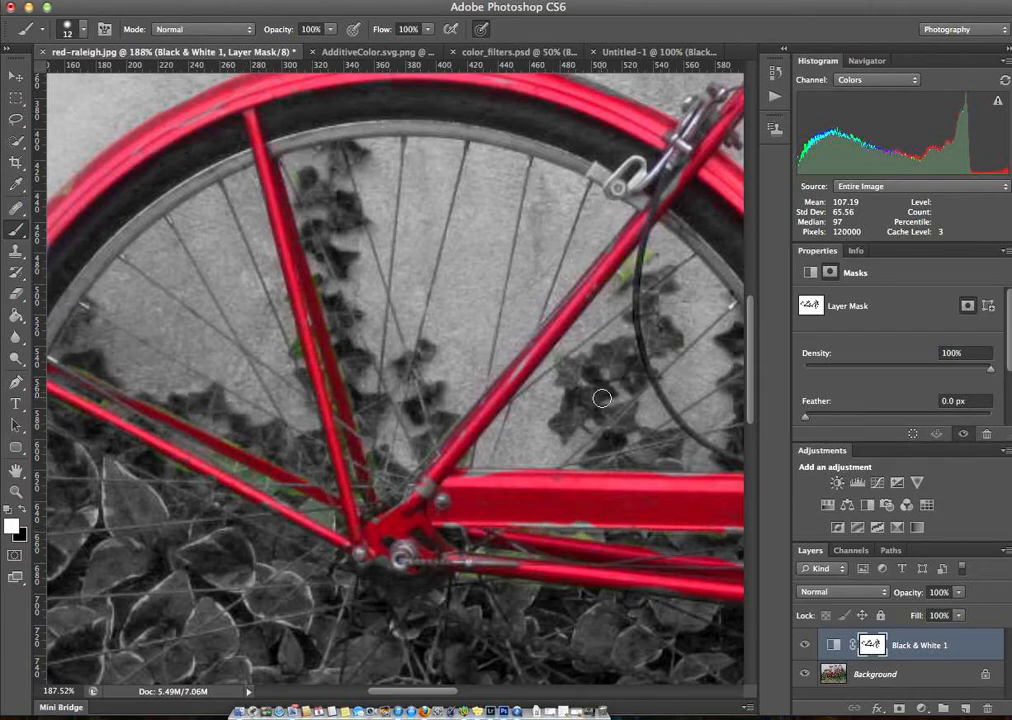
Paint white on the mask over green leaves beside the rear brake cable, above the chain guard and along the lower down tube
scroll(574, 325, right, 10)
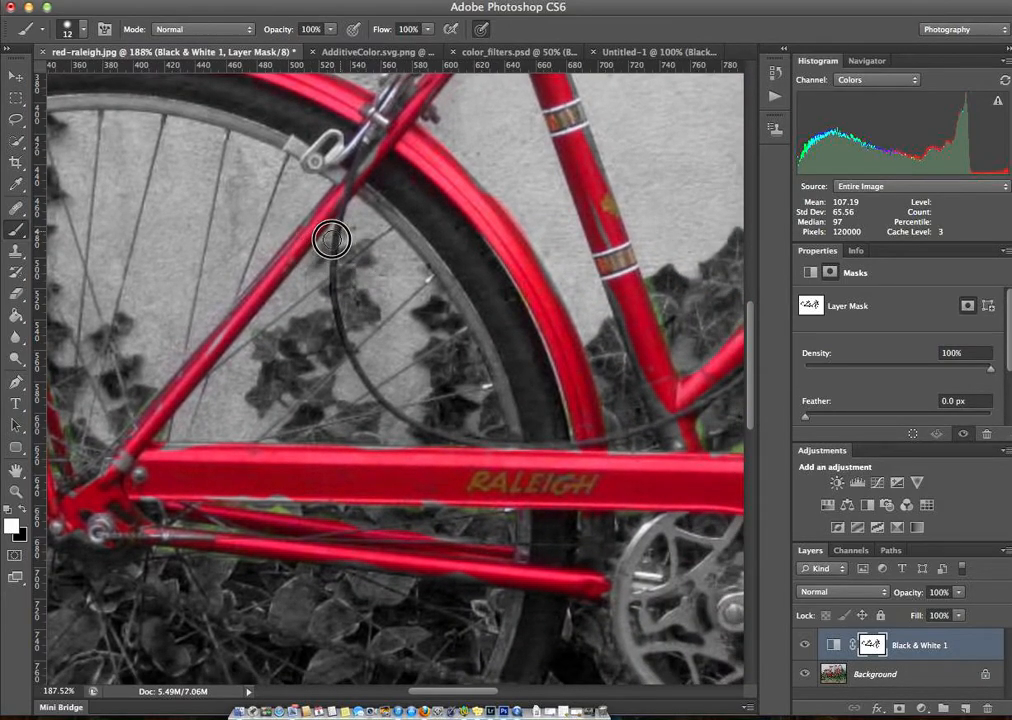
scroll(583, 388, right, 10)
scroll(583, 388, down, 2)
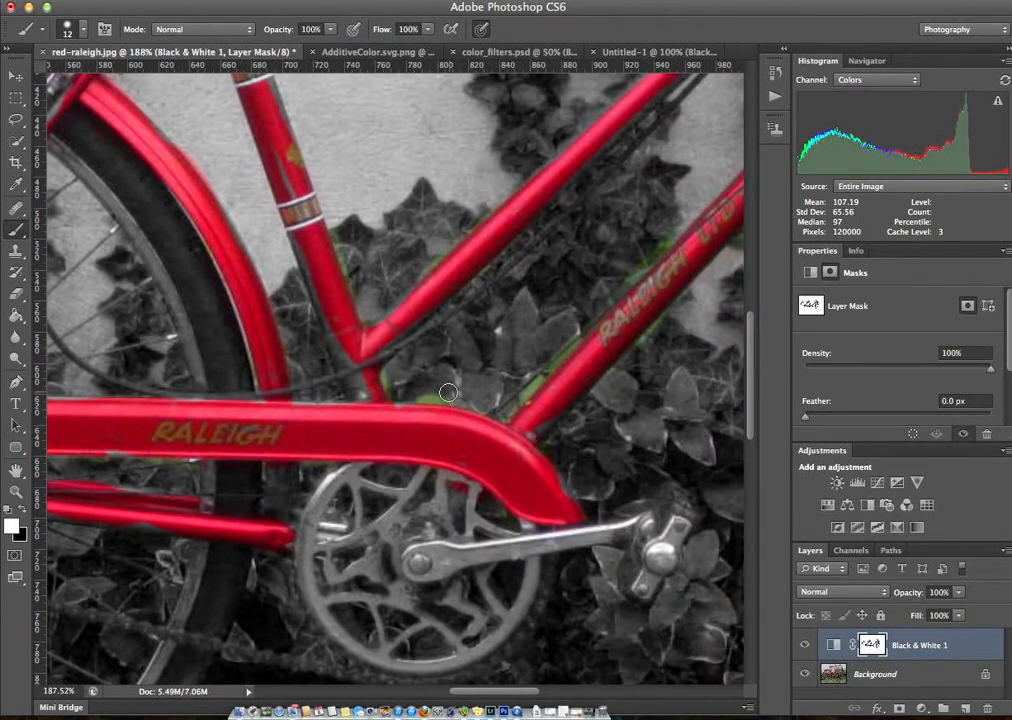
mouse_move(420, 398)
mouse_down()
mouse_move(512, 406)
mouse_move(576, 344)
mouse_up()
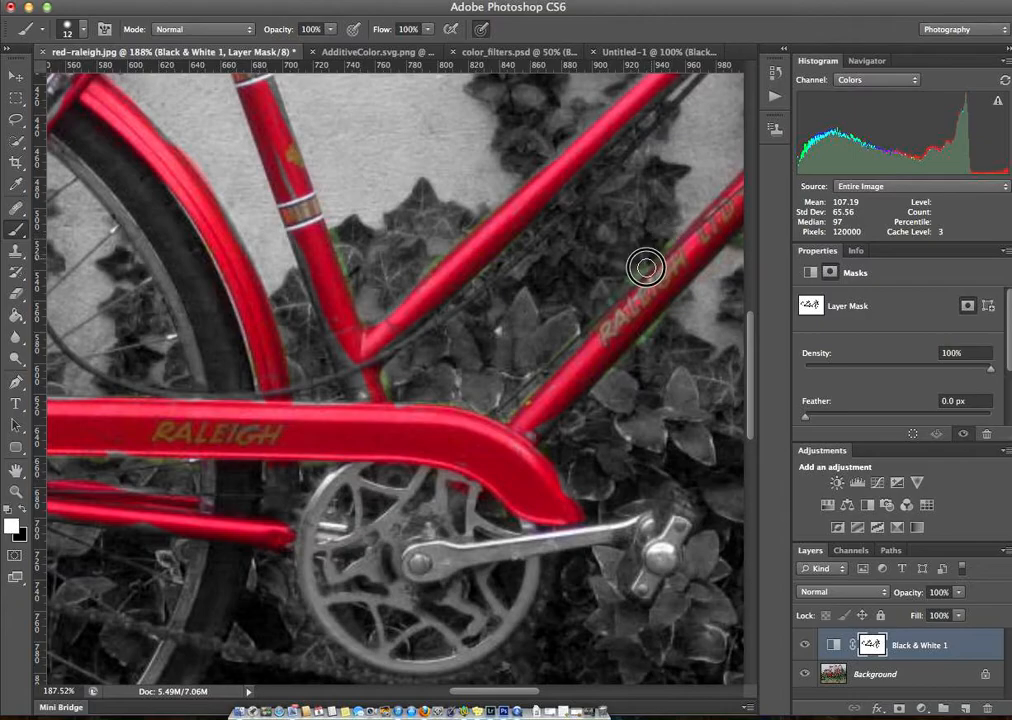
Paint the mask white over the green leaves on both sides of the down tube's upper half
drag(680, 367, 506, 368)
drag(338, 308, 421, 369)
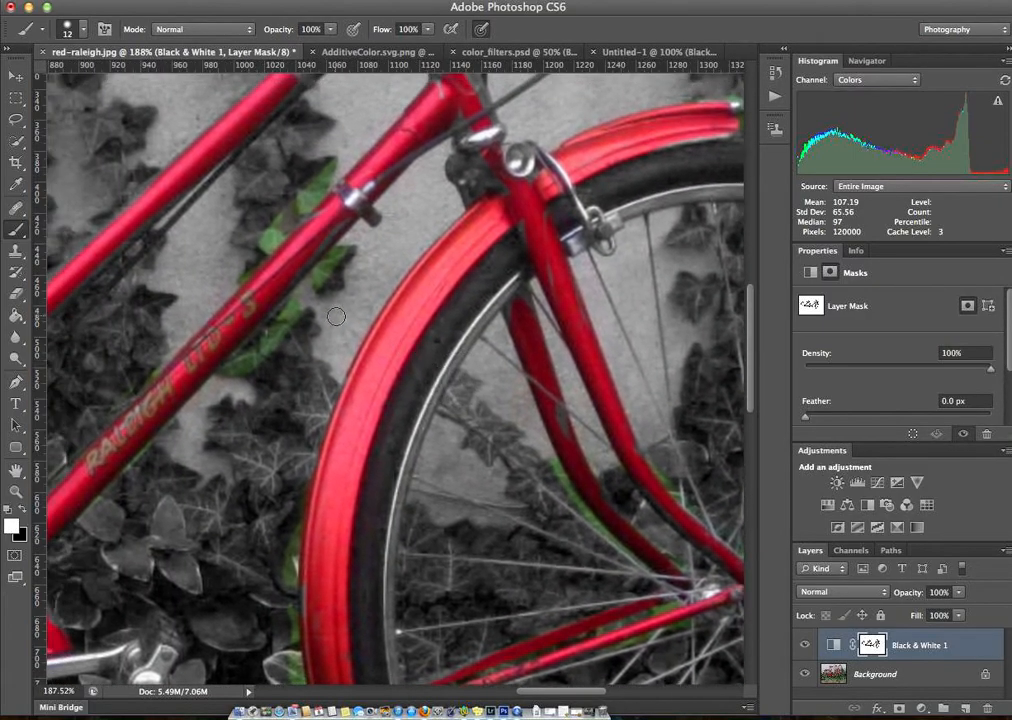
mouse_move(340, 253)
mouse_down()
mouse_move(275, 336)
mouse_move(316, 270)
mouse_move(260, 367)
mouse_move(262, 354)
mouse_move(224, 381)
mouse_move(306, 290)
mouse_move(290, 326)
mouse_move(327, 266)
mouse_move(292, 304)
mouse_up()
mouse_move(270, 248)
mouse_down()
mouse_move(292, 189)
mouse_move(320, 161)
mouse_move(264, 254)
mouse_move(305, 188)
mouse_move(324, 172)
mouse_move(296, 211)
mouse_move(334, 167)
mouse_move(285, 236)
mouse_move(222, 280)
mouse_move(123, 399)
mouse_up()
Paint the mask white over the green leaves along the front fender's outer edge and the far fork blade
mouse_move(286, 611)
mouse_down()
mouse_move(298, 511)
mouse_move(301, 683)
mouse_move(287, 570)
mouse_up()
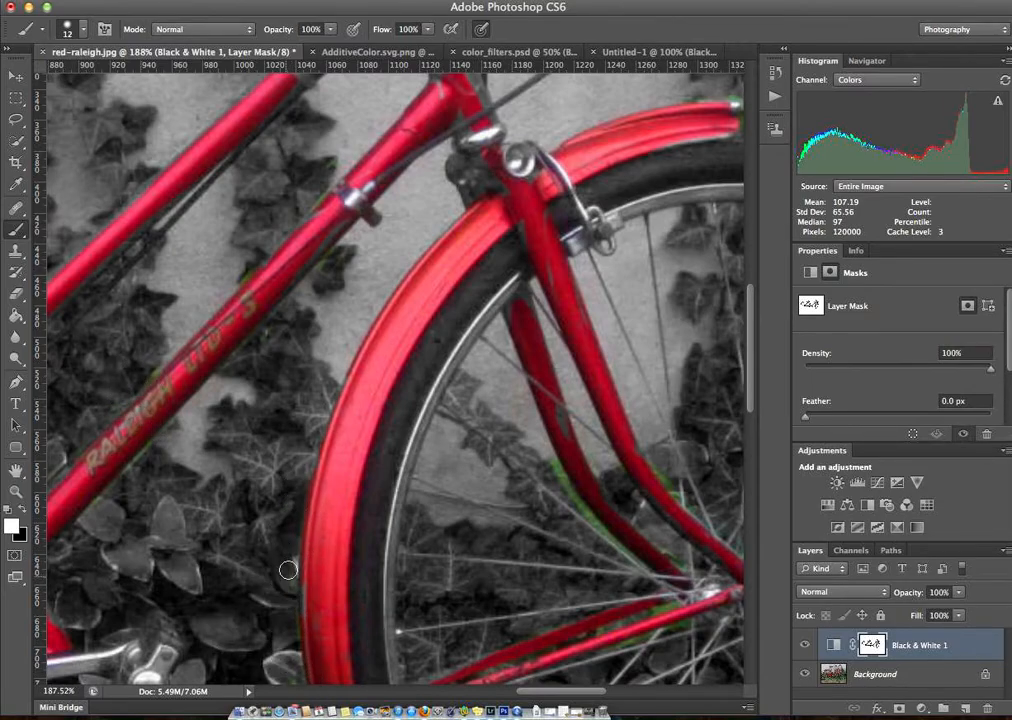
mouse_move(581, 524)
mouse_down()
mouse_move(549, 463)
mouse_move(550, 508)
mouse_up()
drag(604, 547, 559, 473)
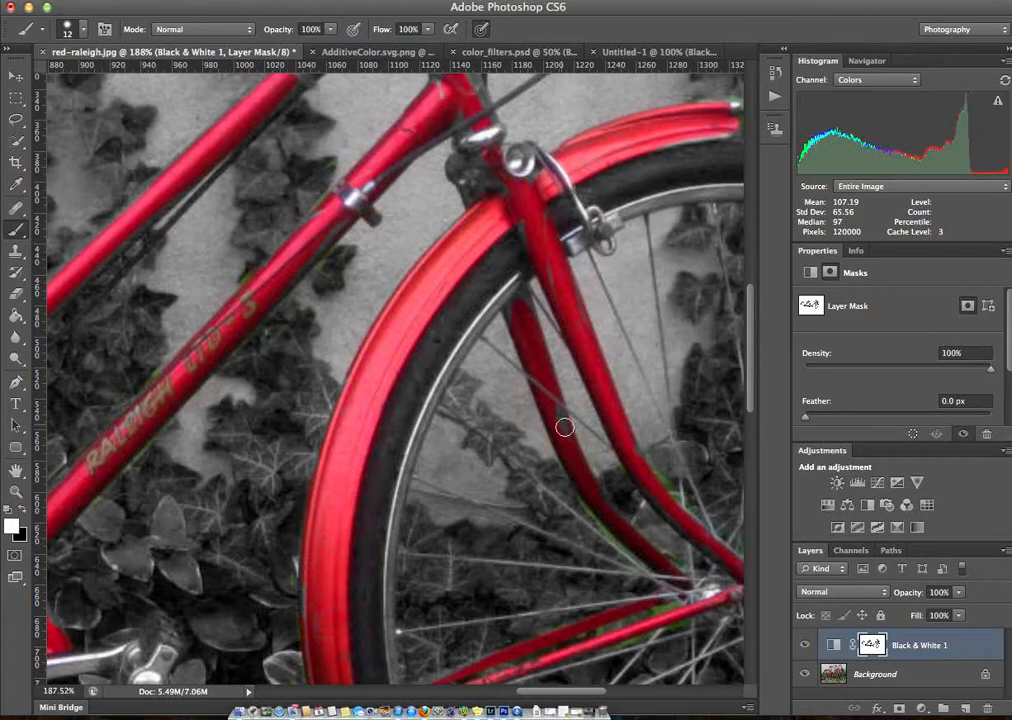
Paint the mask white beside the front fender struts and black over the grey patches on the struts, fork blades and fork crown
mouse_move(676, 601)
mouse_down()
mouse_move(603, 633)
mouse_move(615, 654)
mouse_move(702, 620)
mouse_up()
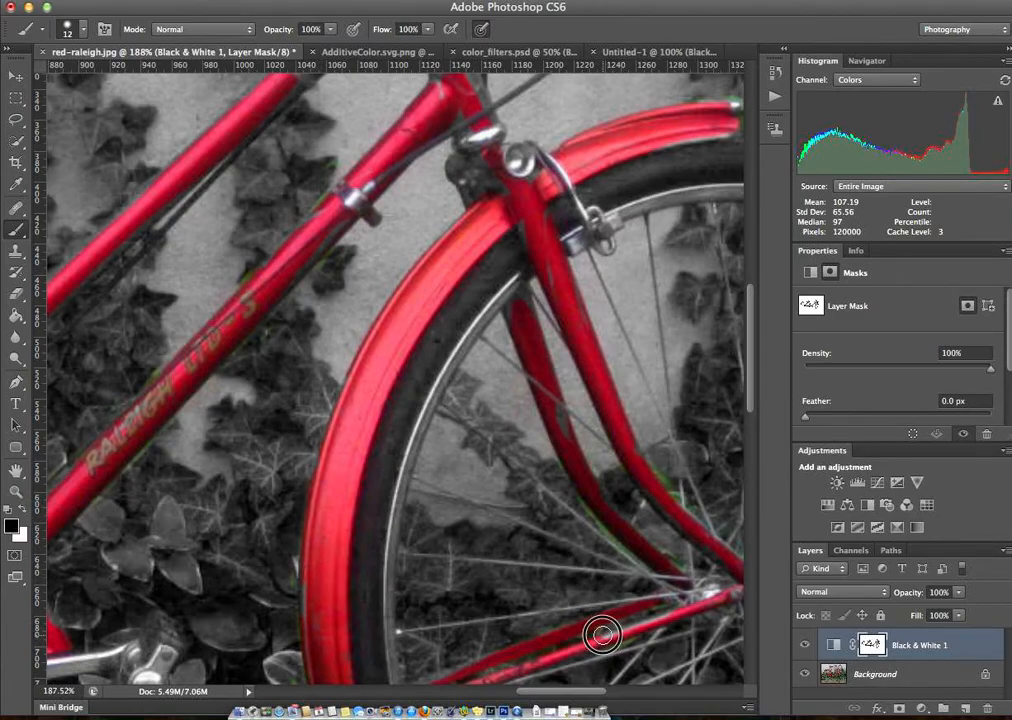
drag(603, 633, 735, 585)
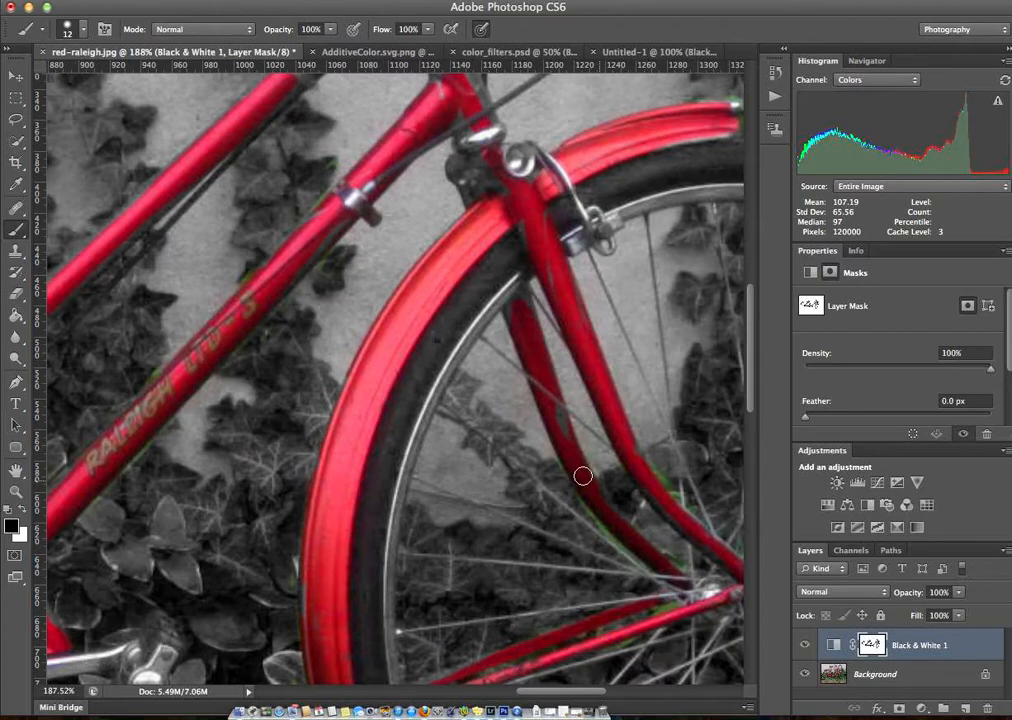
mouse_move(567, 418)
mouse_down()
mouse_move(562, 436)
mouse_move(536, 309)
mouse_move(511, 303)
mouse_move(542, 262)
mouse_move(518, 212)
mouse_move(524, 248)
mouse_move(533, 205)
mouse_move(516, 218)
mouse_up()
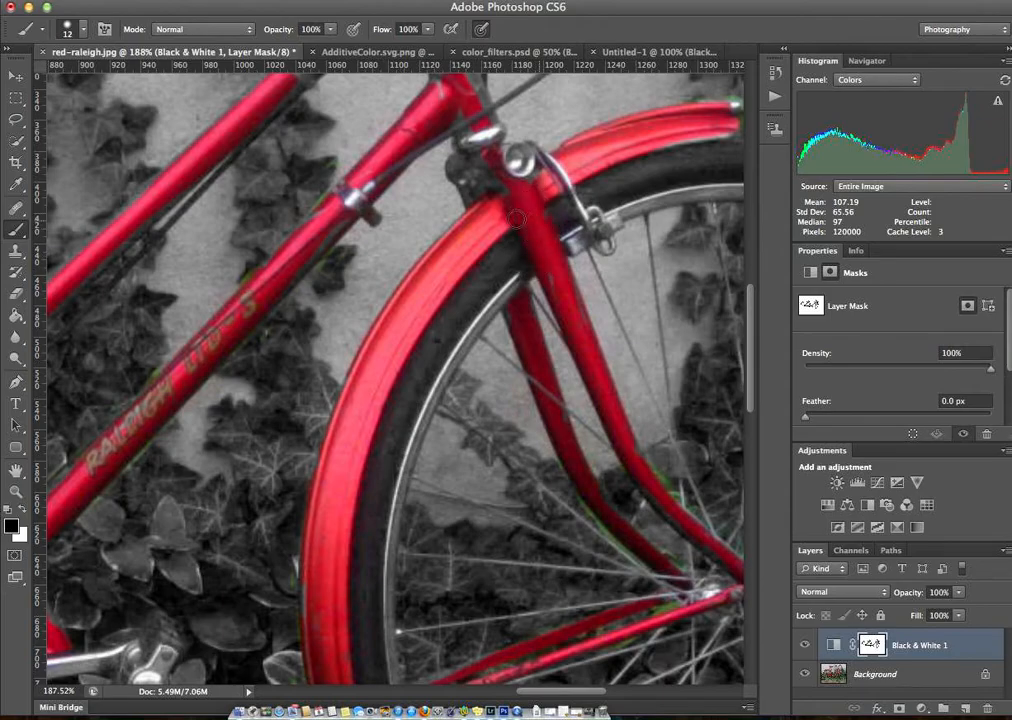
Paint the mask black over the lower head tube, the parts behind the fork crown and the front fender's forward end
mouse_move(471, 130)
mouse_down()
mouse_move(452, 163)
mouse_move(490, 168)
mouse_move(477, 159)
mouse_move(492, 182)
mouse_move(470, 182)
mouse_move(472, 199)
mouse_move(463, 193)
mouse_move(507, 197)
mouse_move(489, 172)
mouse_move(465, 108)
mouse_up()
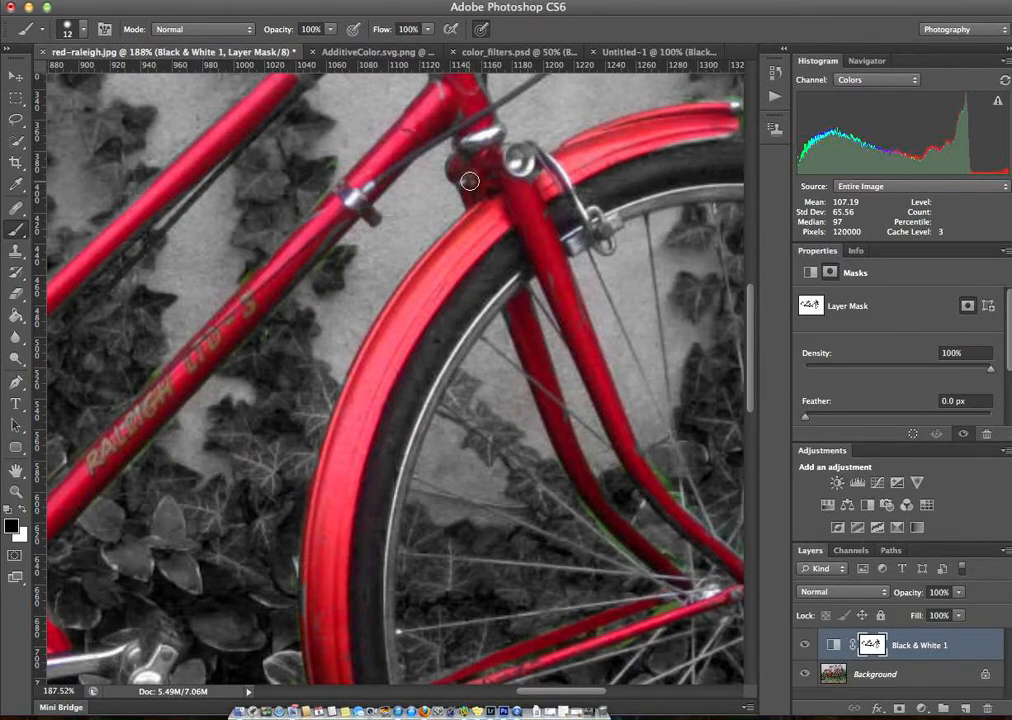
drag(478, 218, 497, 332)
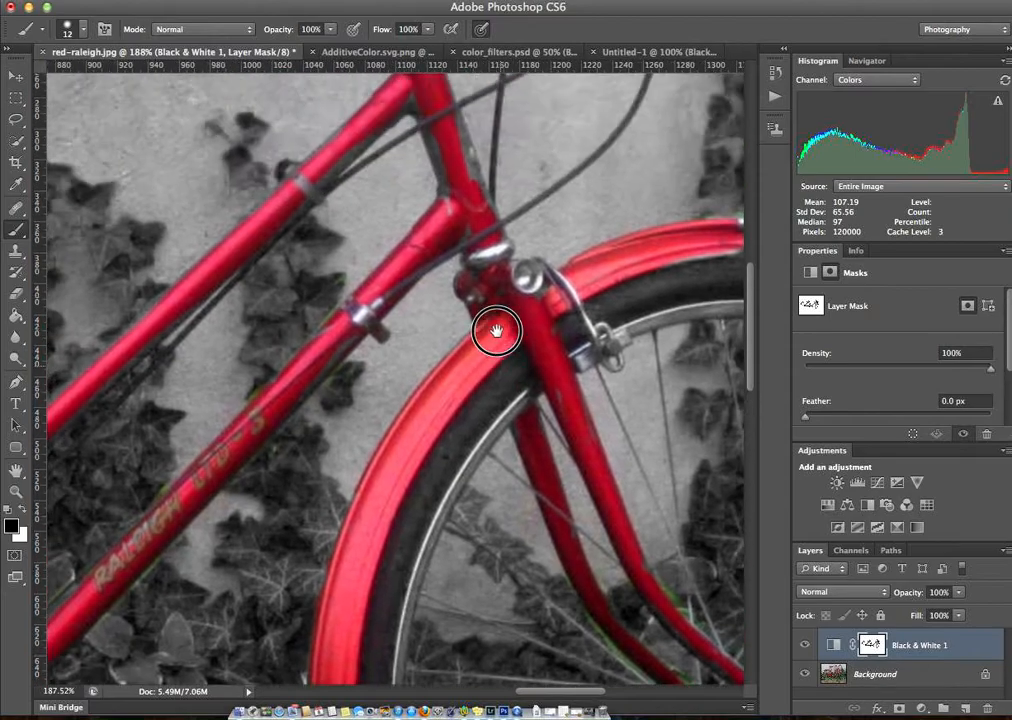
mouse_move(464, 233)
mouse_down()
mouse_move(502, 333)
mouse_move(462, 283)
mouse_move(461, 328)
mouse_move(453, 258)
mouse_move(451, 289)
mouse_move(447, 251)
mouse_move(422, 219)
mouse_move(304, 318)
mouse_move(334, 272)
mouse_move(308, 290)
mouse_move(421, 187)
mouse_move(436, 199)
mouse_move(441, 172)
mouse_move(509, 340)
mouse_up()
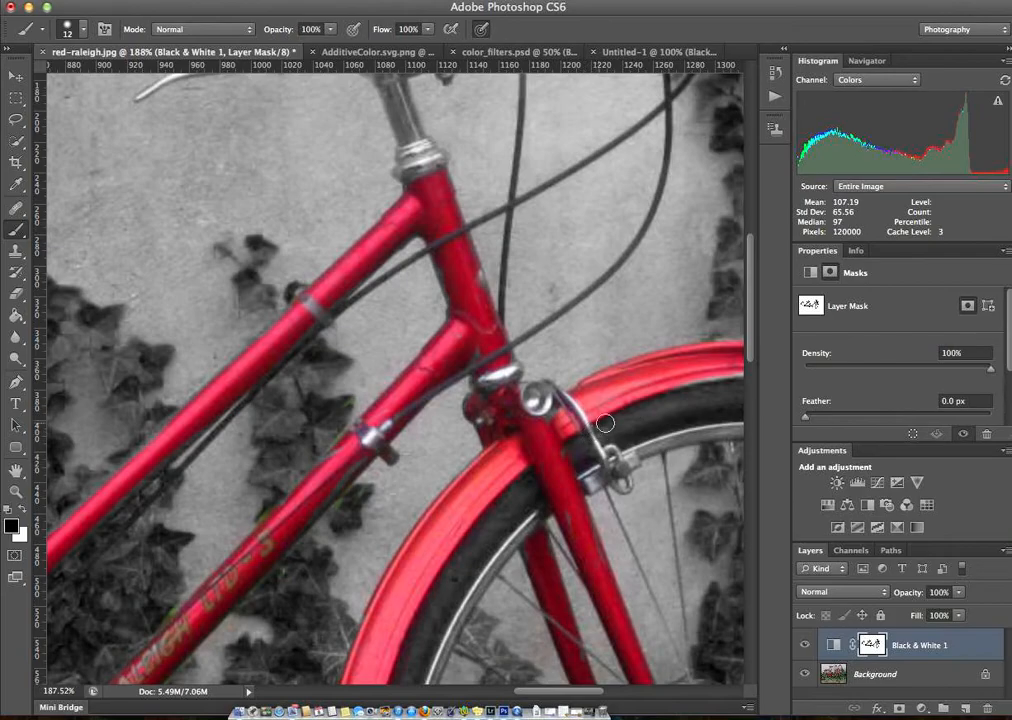
scroll(597, 420, right, 5)
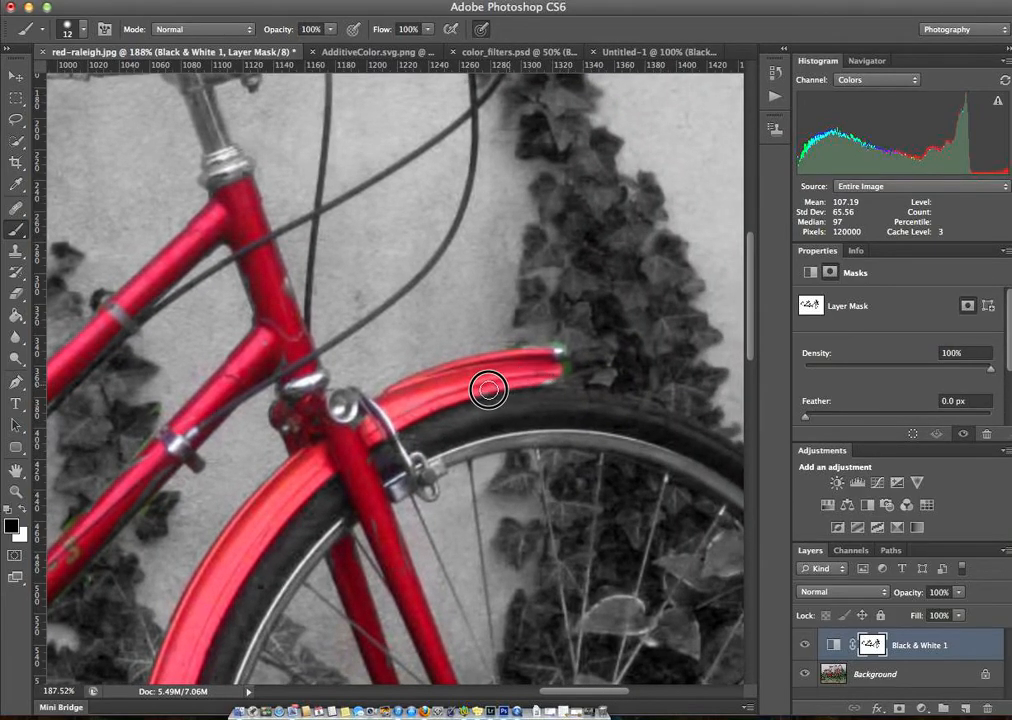
drag(488, 389, 553, 374)
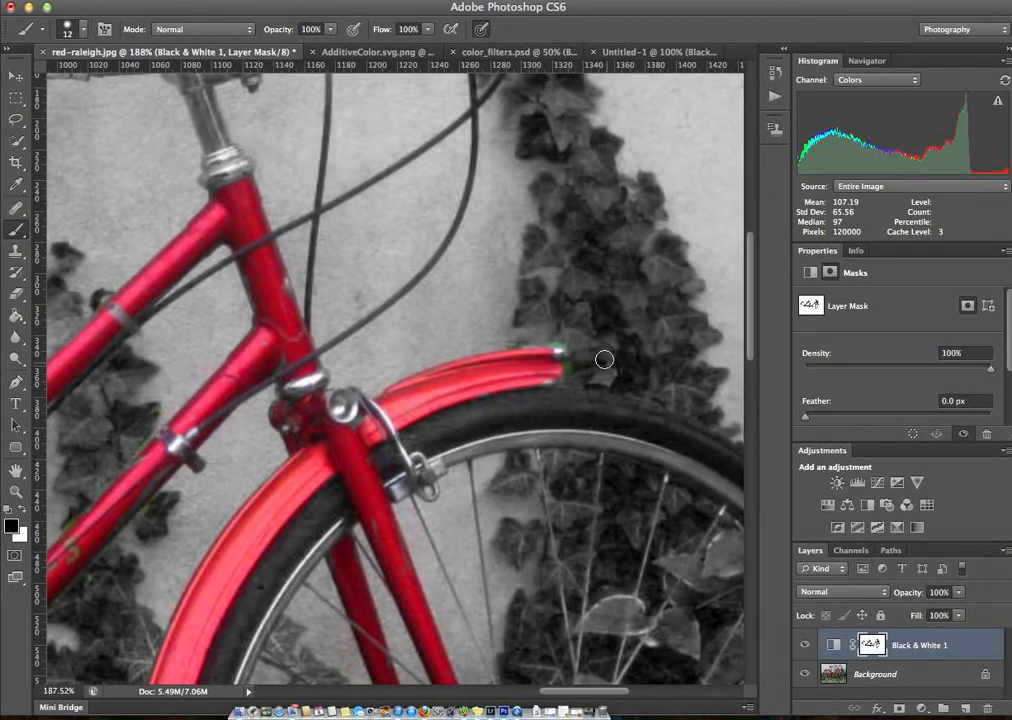
Open Refine Mask for the Black & White layer's mask and brush edge refinement at size 35 over the chain guard's RALEIGH lettering
scroll(582, 352, down, 8)
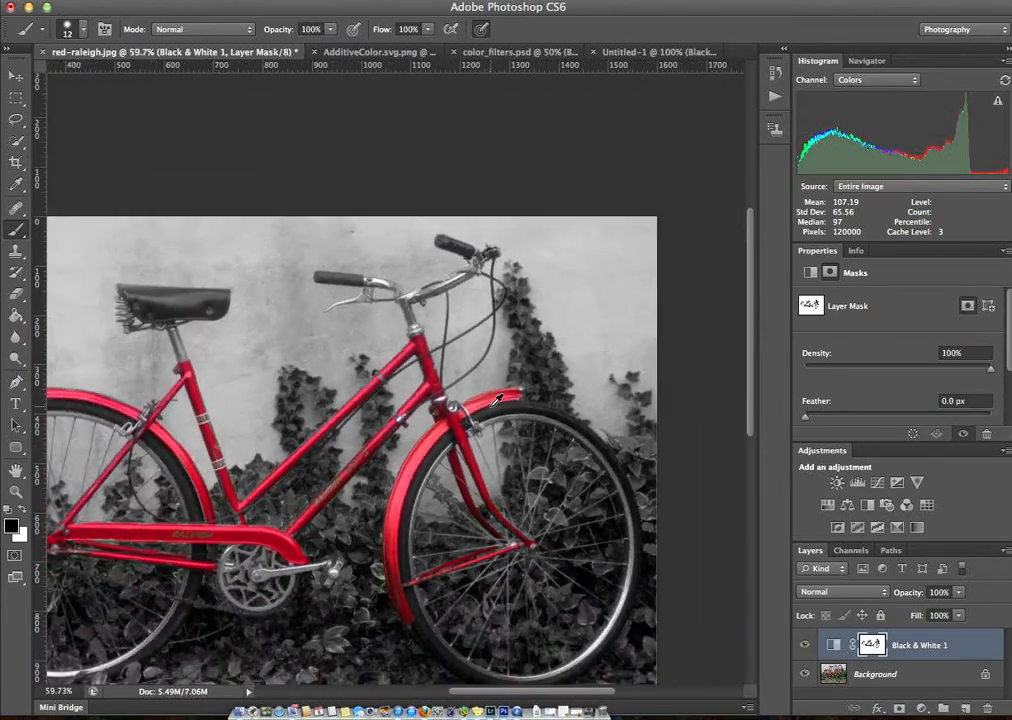
scroll(485, 409, down, 2)
scroll(408, 398, up, 8)
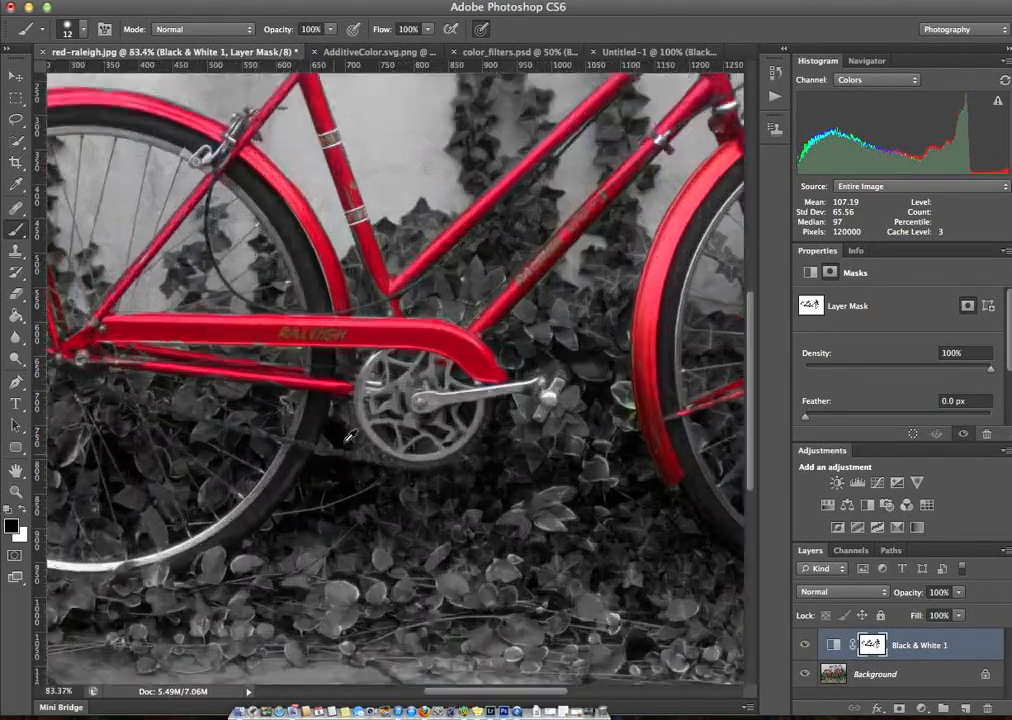
scroll(408, 398, up, 4)
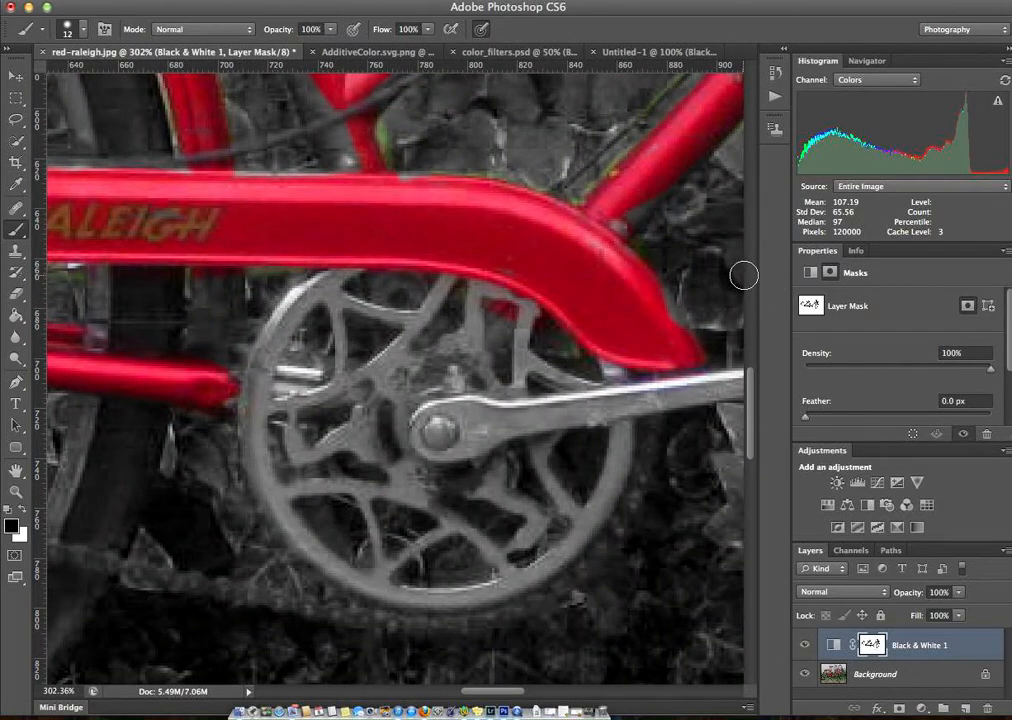
scroll(744, 275, down, 4)
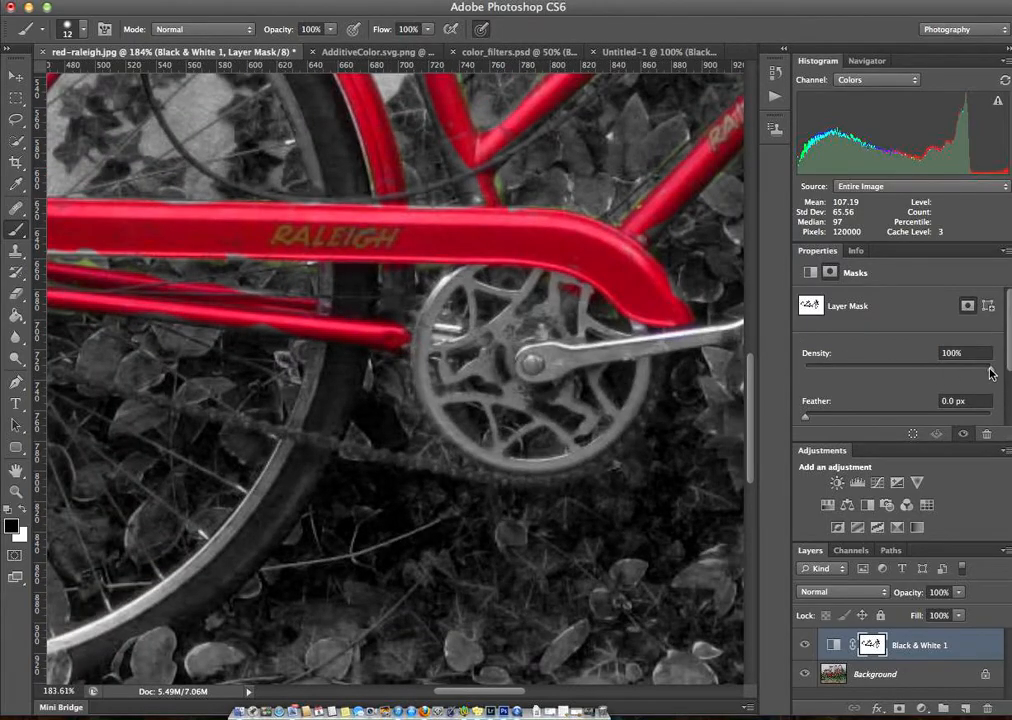
scroll(1000, 372, down, 3)
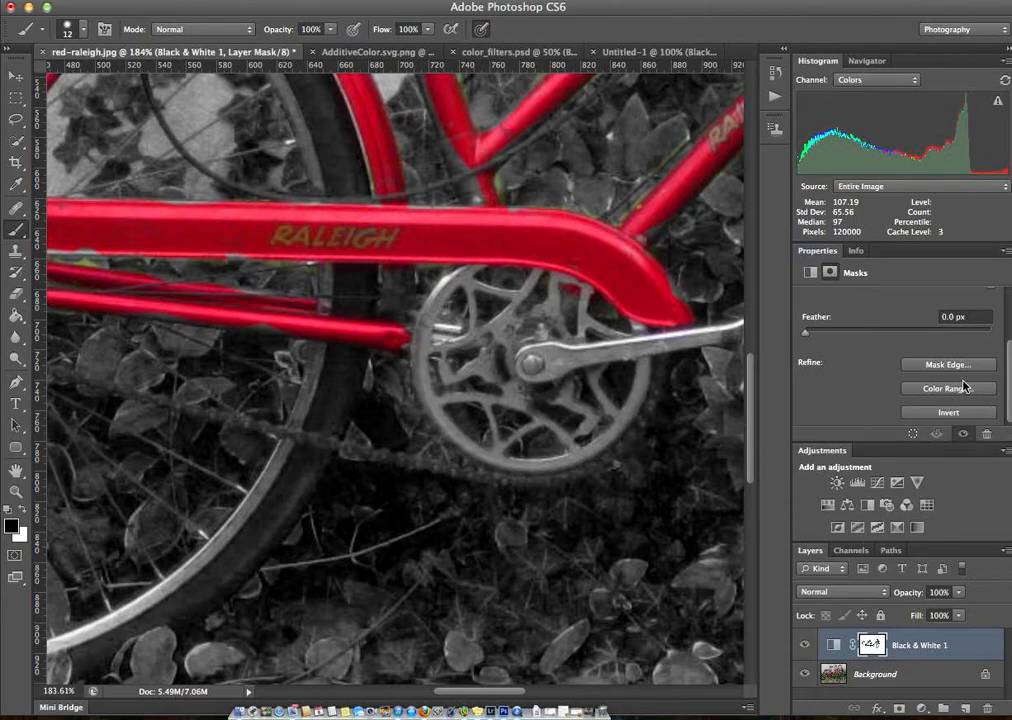
drag(1007, 401, 1007, 413)
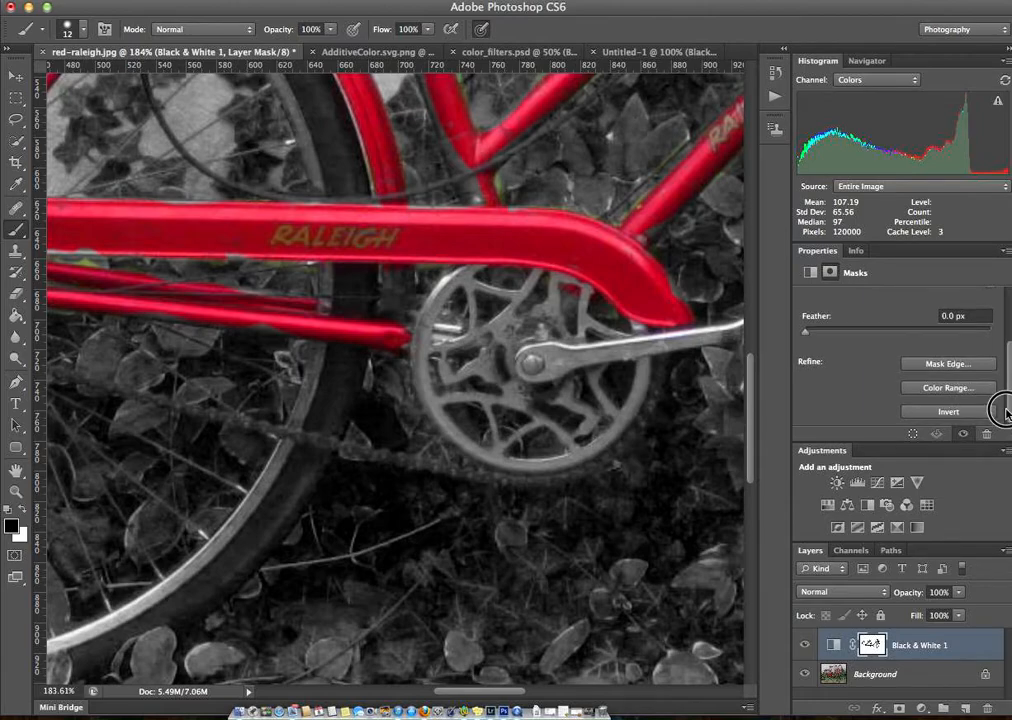
click(966, 364)
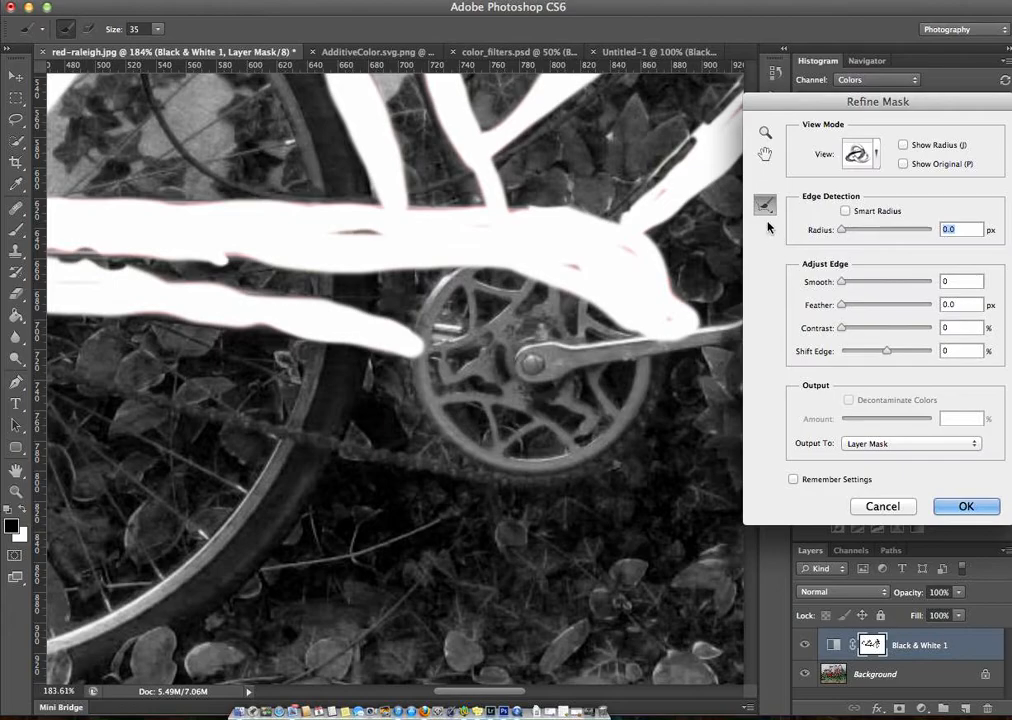
drag(377, 232, 334, 231)
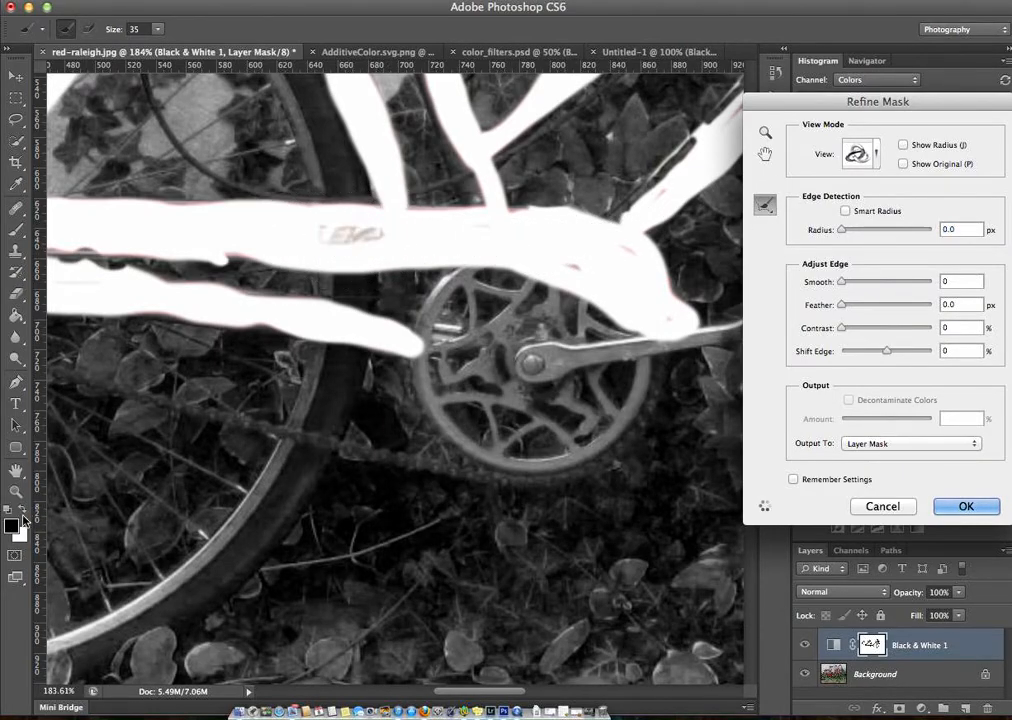
mouse_move(367, 237)
mouse_down()
mouse_move(334, 230)
mouse_move(348, 240)
mouse_up()
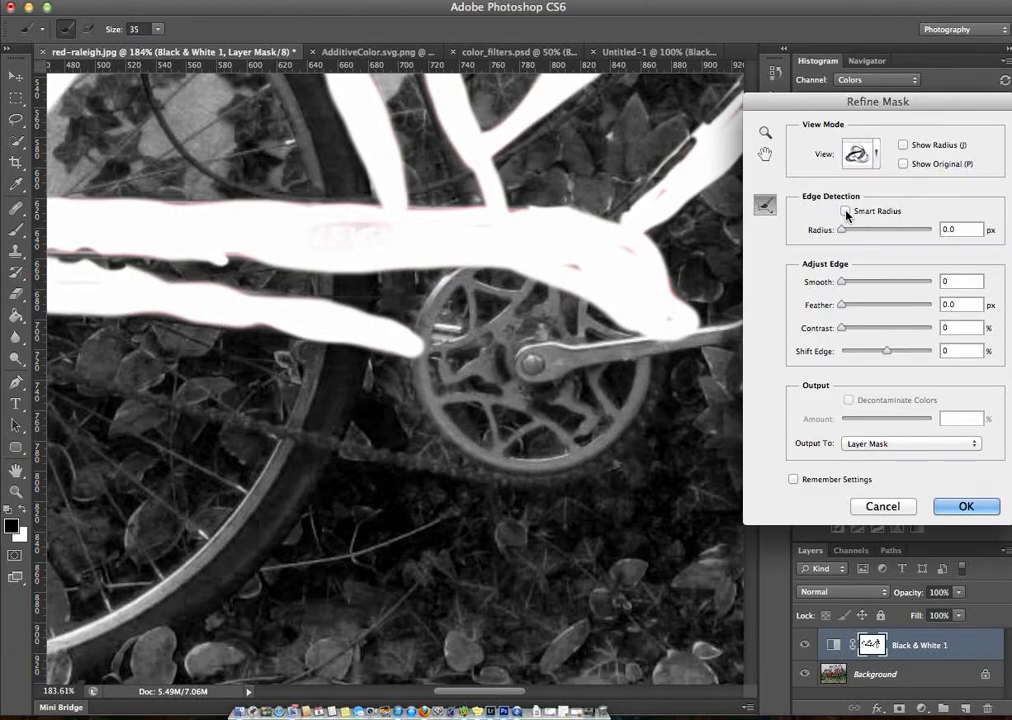
Refine the mask with radius 4.4 px, feather 3.2 px, contrast 7% and shift edge -9%, output to the layer mask
drag(841, 229, 858, 234)
drag(861, 230, 851, 231)
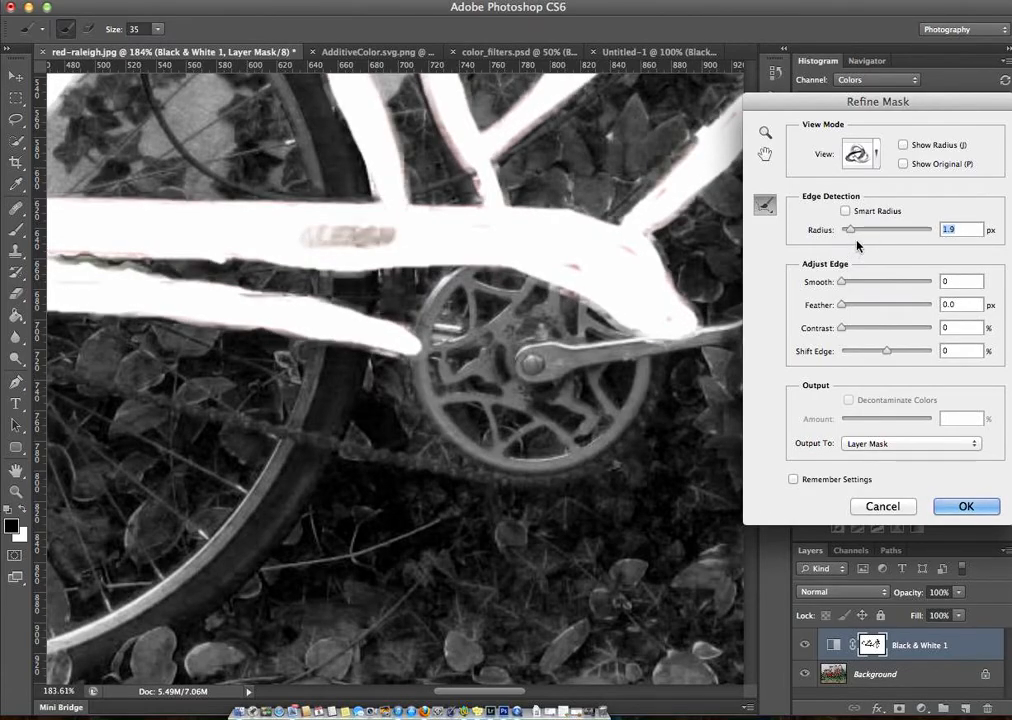
drag(852, 233, 924, 231)
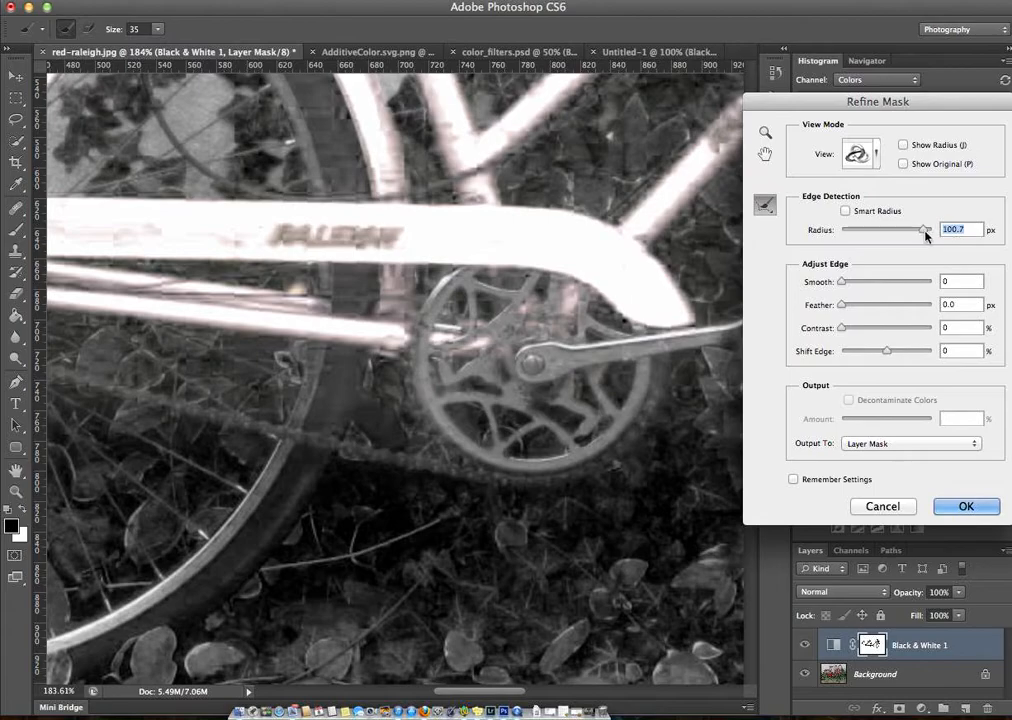
drag(922, 232, 862, 232)
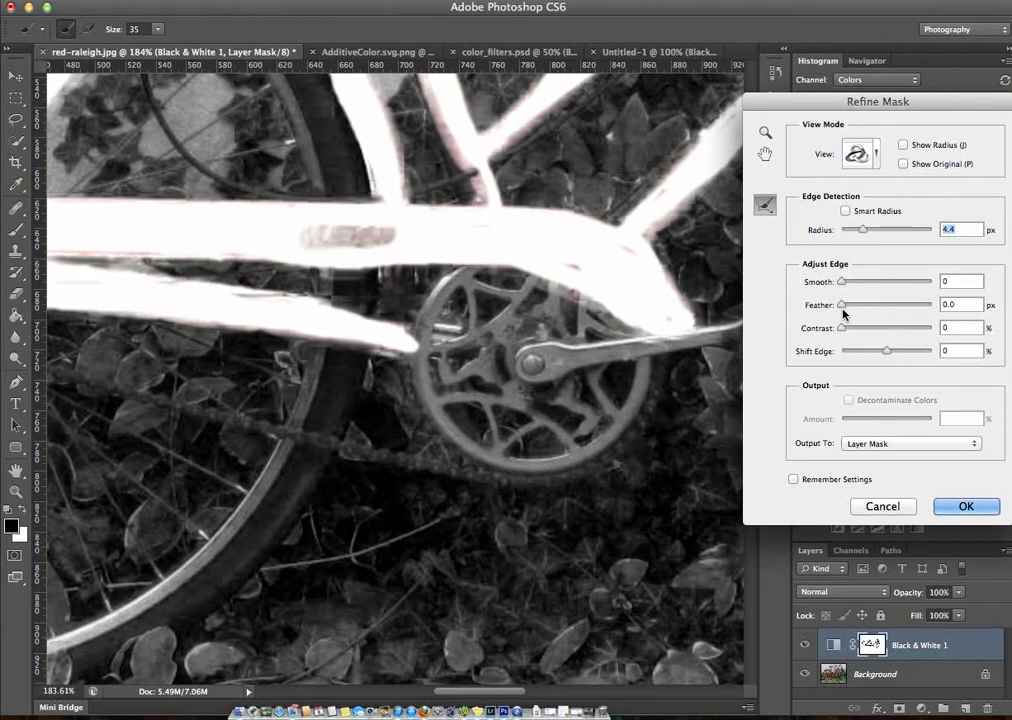
drag(842, 305, 881, 352)
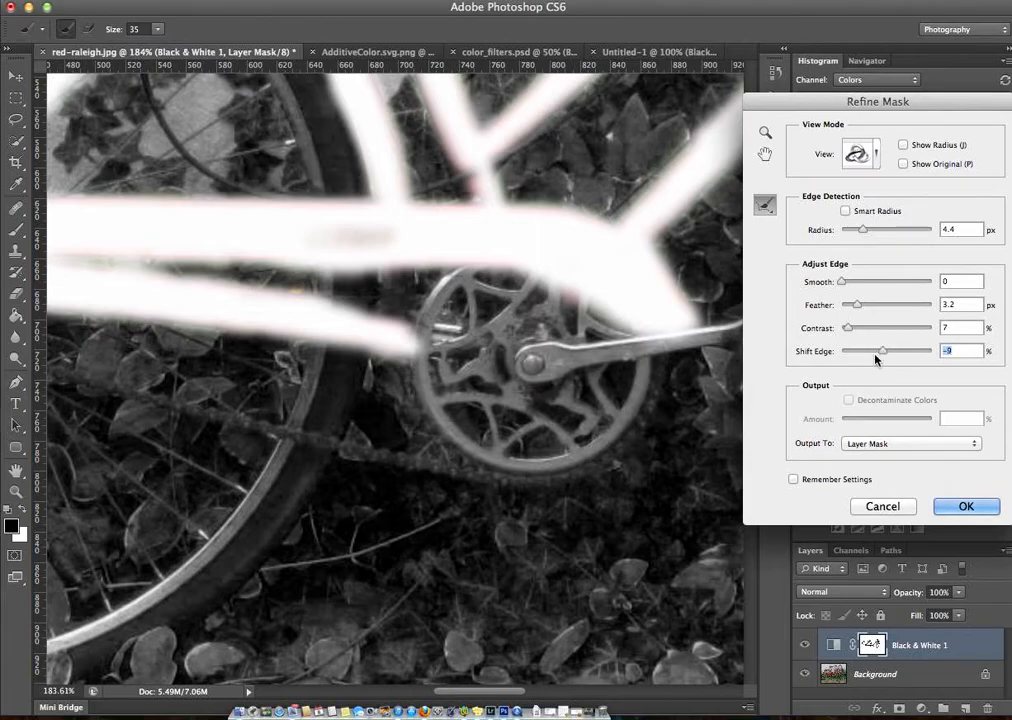
click(966, 506)
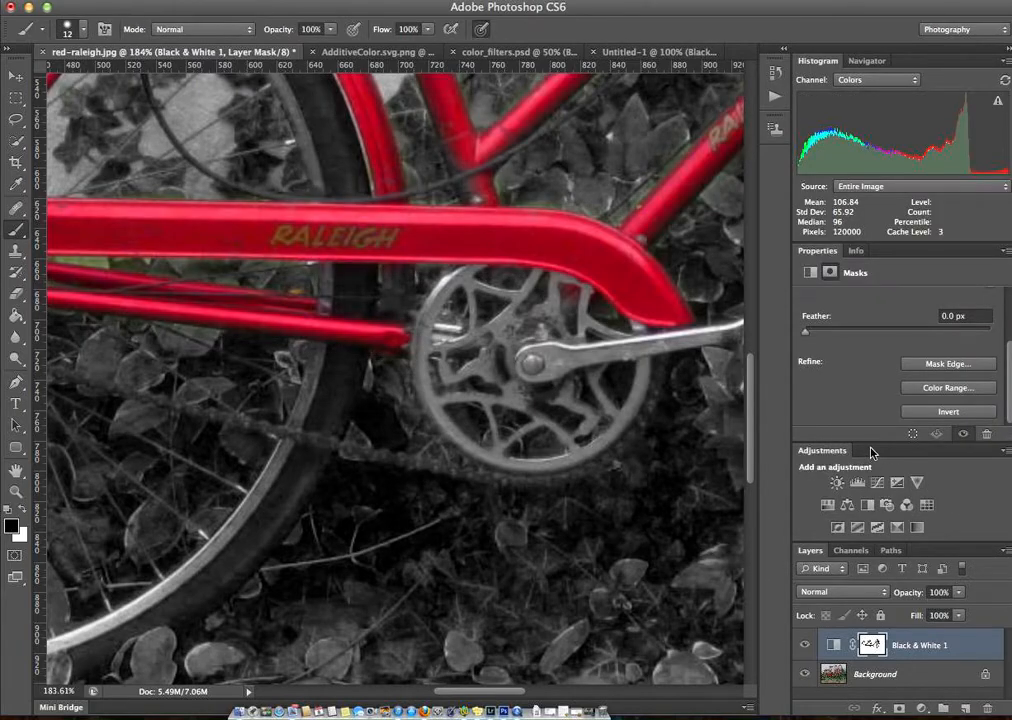
Check the refined result on the whole bicycle by toggling the Black & White 1 layer's visibility off and on
scroll(619, 292, down, 10)
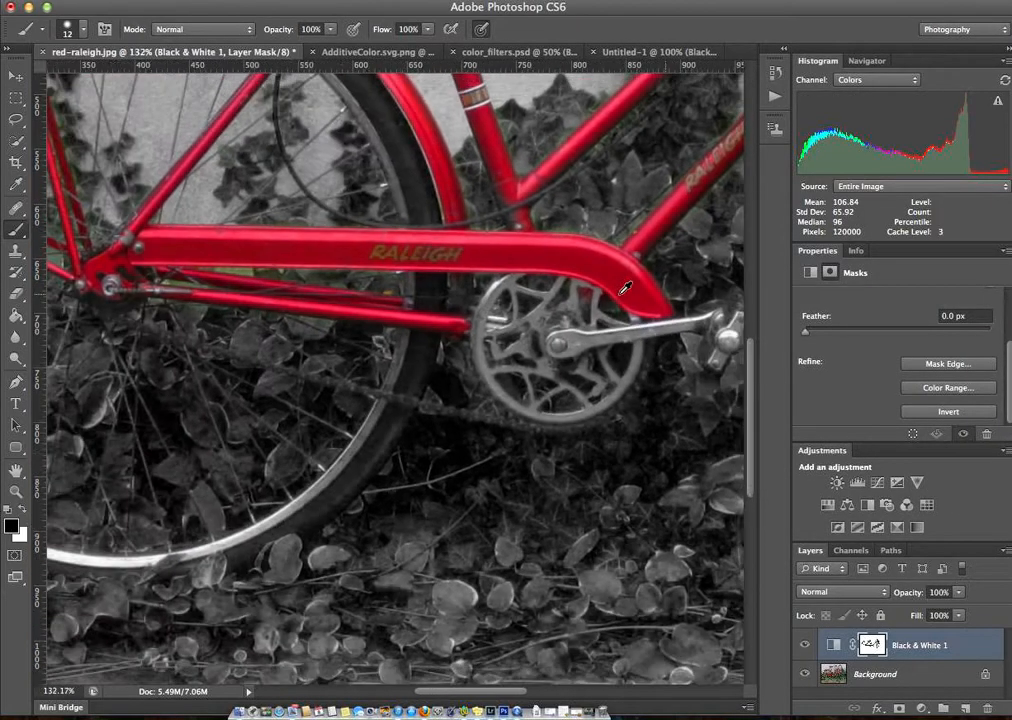
scroll(616, 279, up, 3)
scroll(619, 276, up, 3)
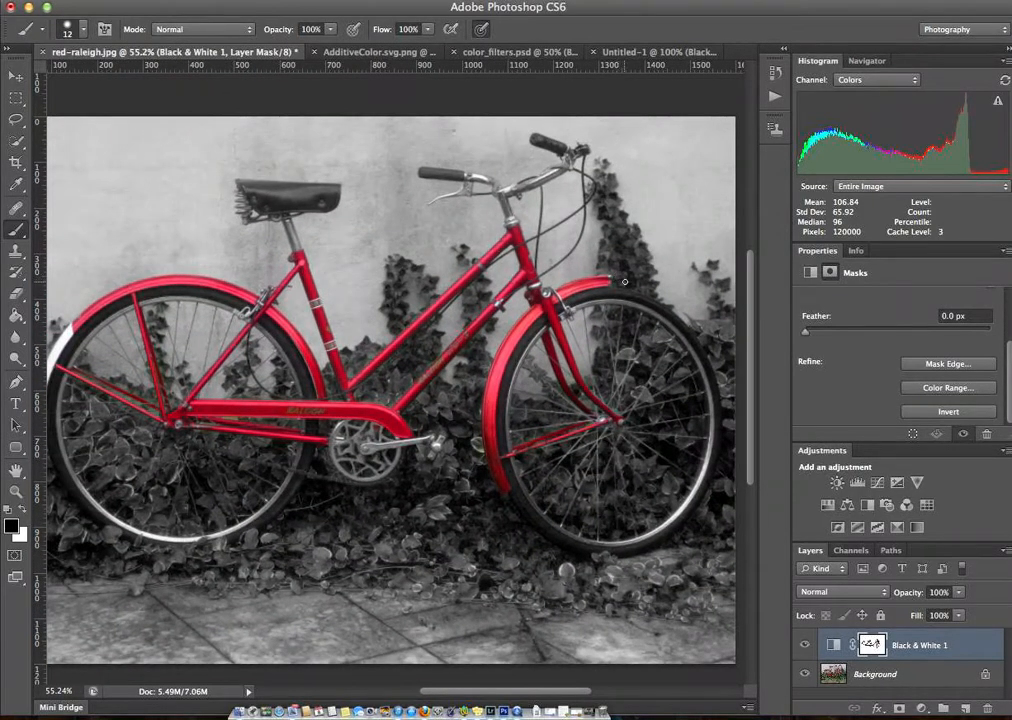
click(806, 646)
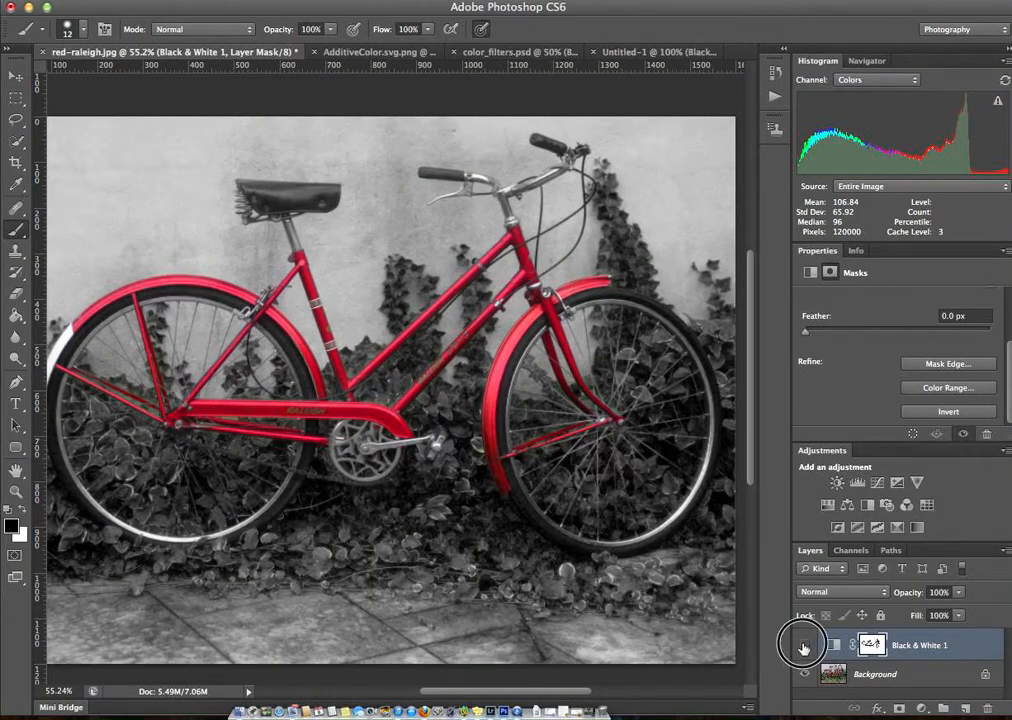
click(806, 646)
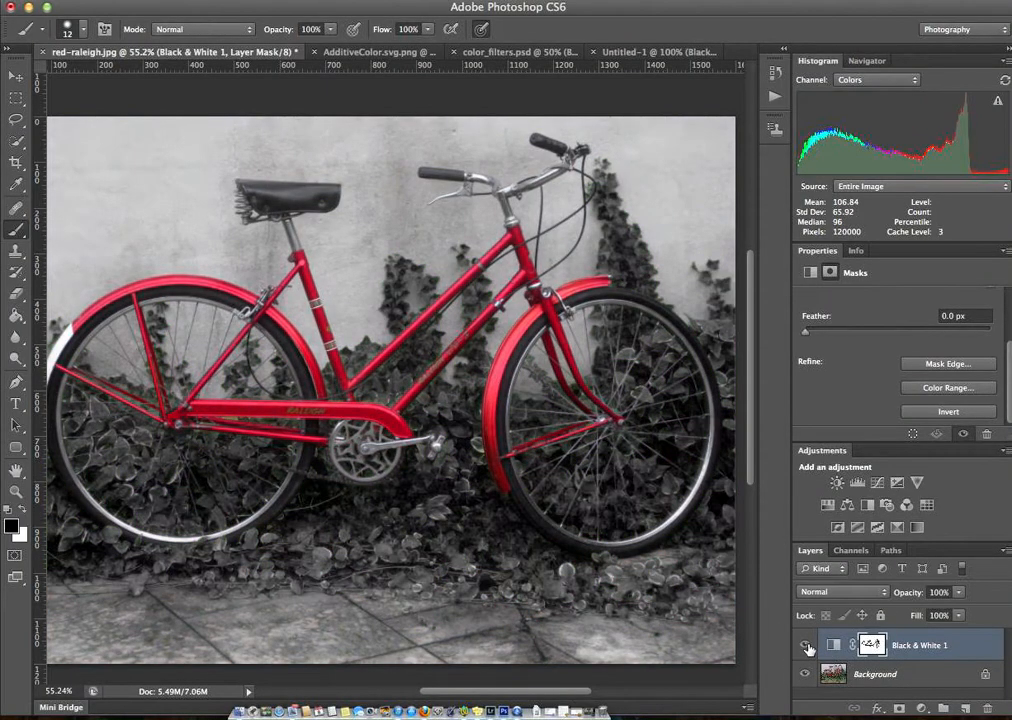